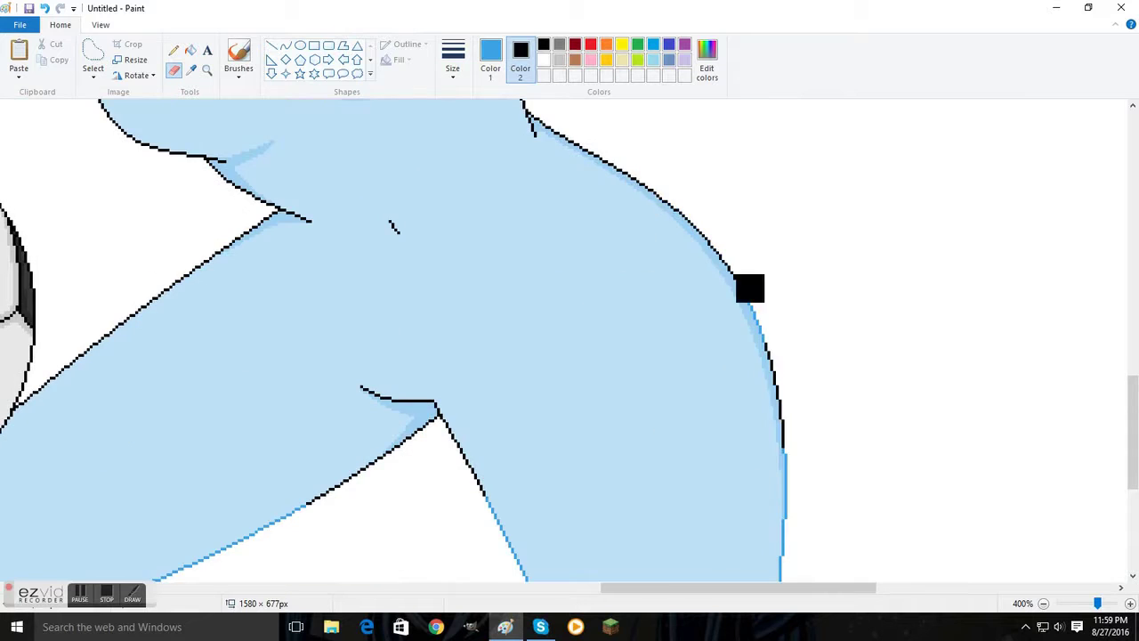
# Step: Recolour the remaining blue outlines of the body, face and eyelid creases in black
pyautogui.scroll(-5, 1021, 553)
pyautogui.click(207, 70)
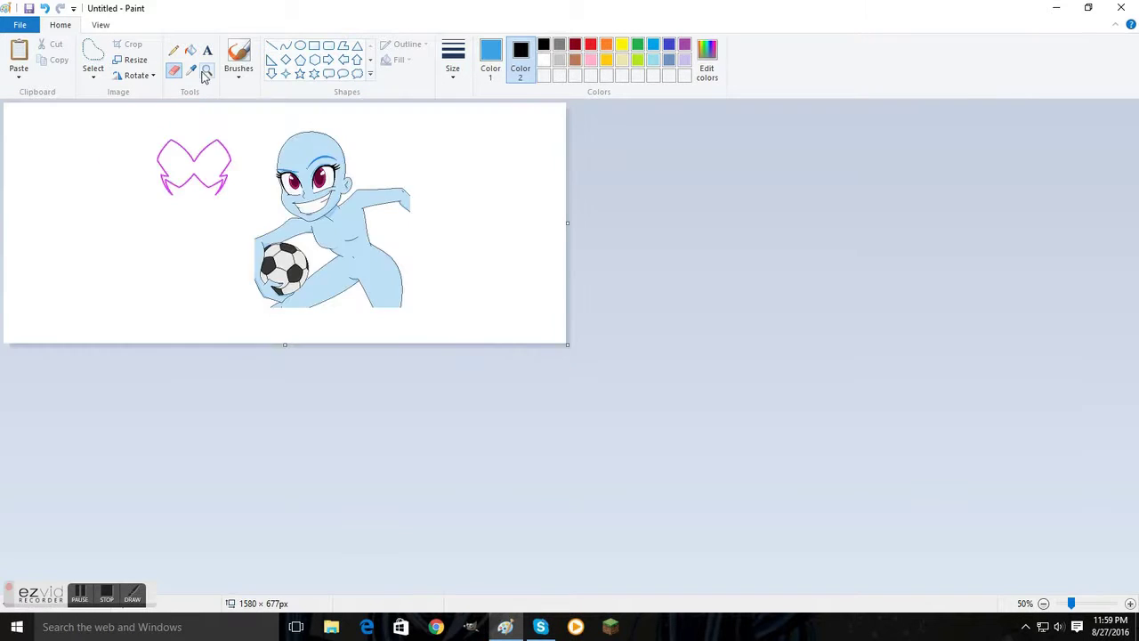
pyautogui.click(648, 252)
pyautogui.click(544, 60)
pyautogui.scroll(3, 207, 81)
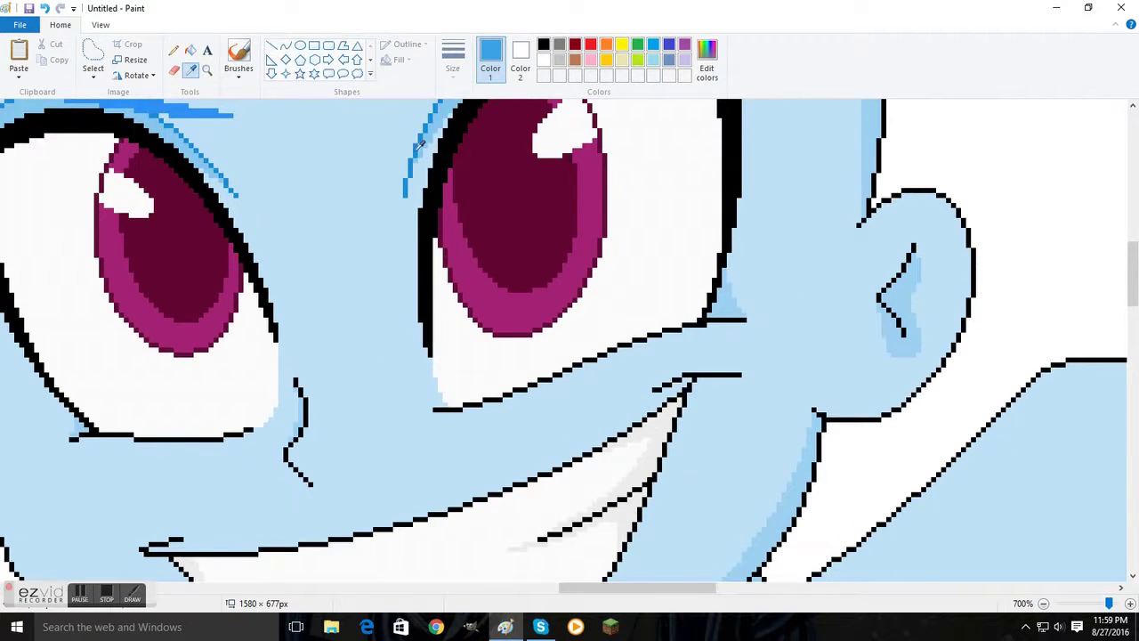
pyautogui.rightClick(420, 144)
pyautogui.scroll(3, 374, 267)
pyautogui.click(1043, 604)
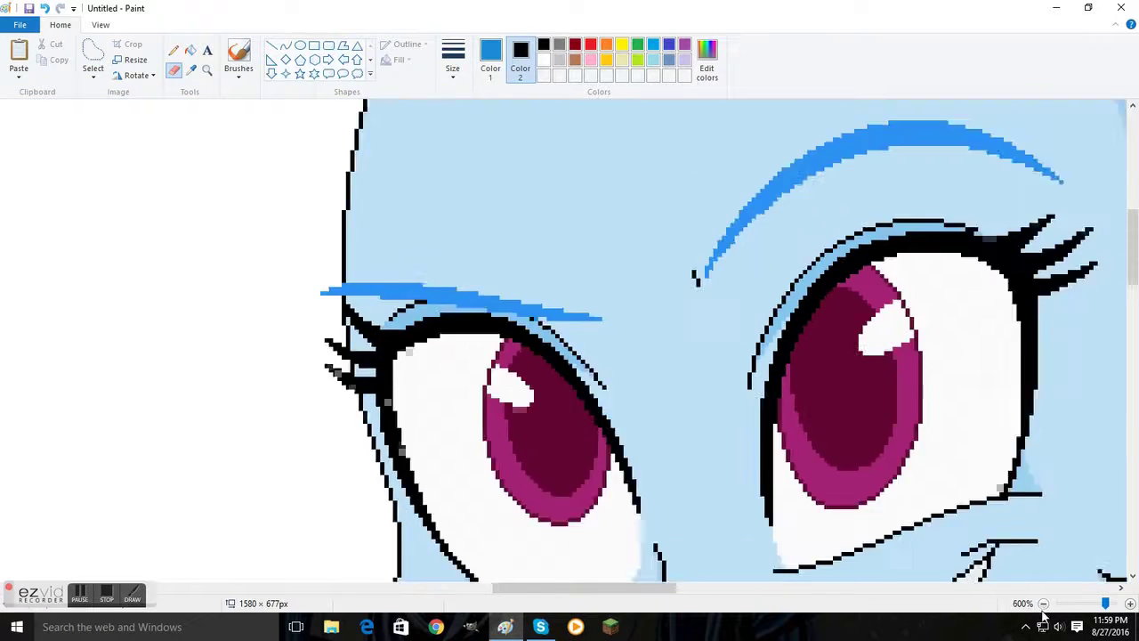
# Step: Replace the darker blue shading on the face and near arm with the flat light blue skin colour
pyautogui.click(1043, 603)
pyautogui.click(190, 69)
pyautogui.click(338, 121)
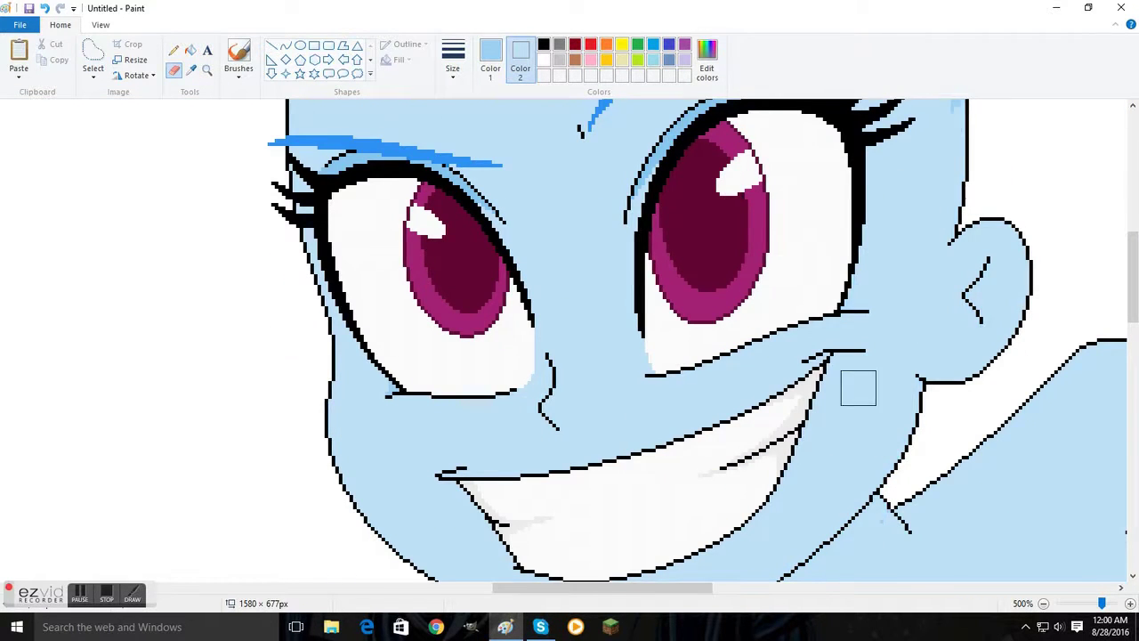
pyautogui.scroll(4, 351, 519)
pyautogui.scroll(-8, 271, 220)
pyautogui.moveTo(271, 220); pyautogui.dragTo(979, 389)
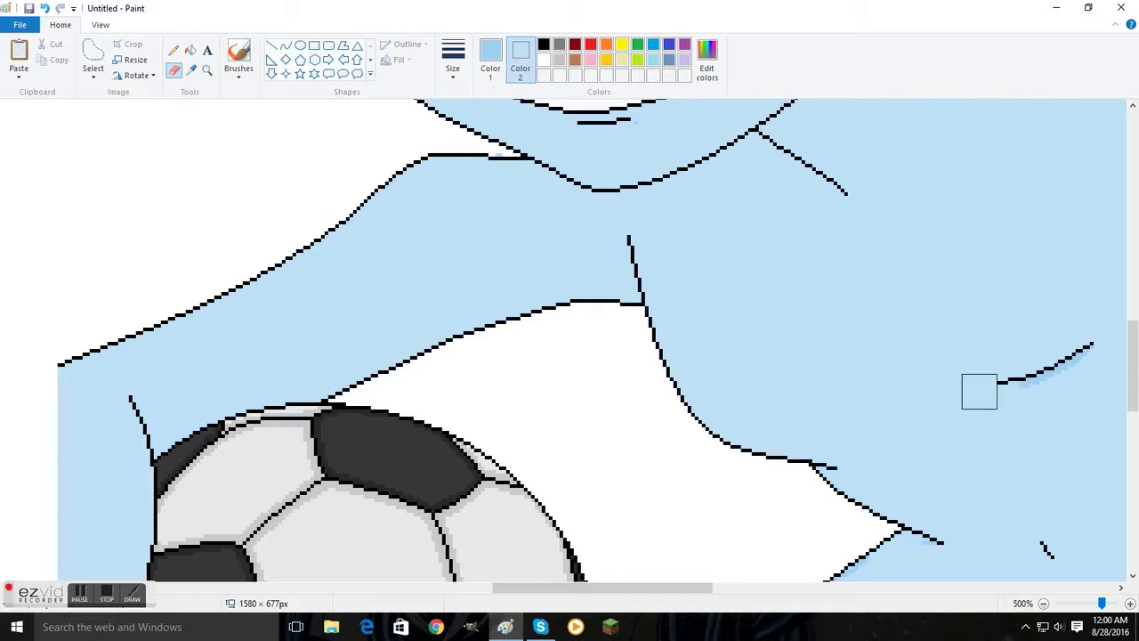
# Step: Replace the darker blue shading on the torso, hip, legs and hand with the flat light blue skin colour
pyautogui.hscroll(5, 558, 404)
pyautogui.scroll(3, 740, 203)
pyautogui.scroll(-5, 683, 249)
pyautogui.scroll(-6, 684, 248)
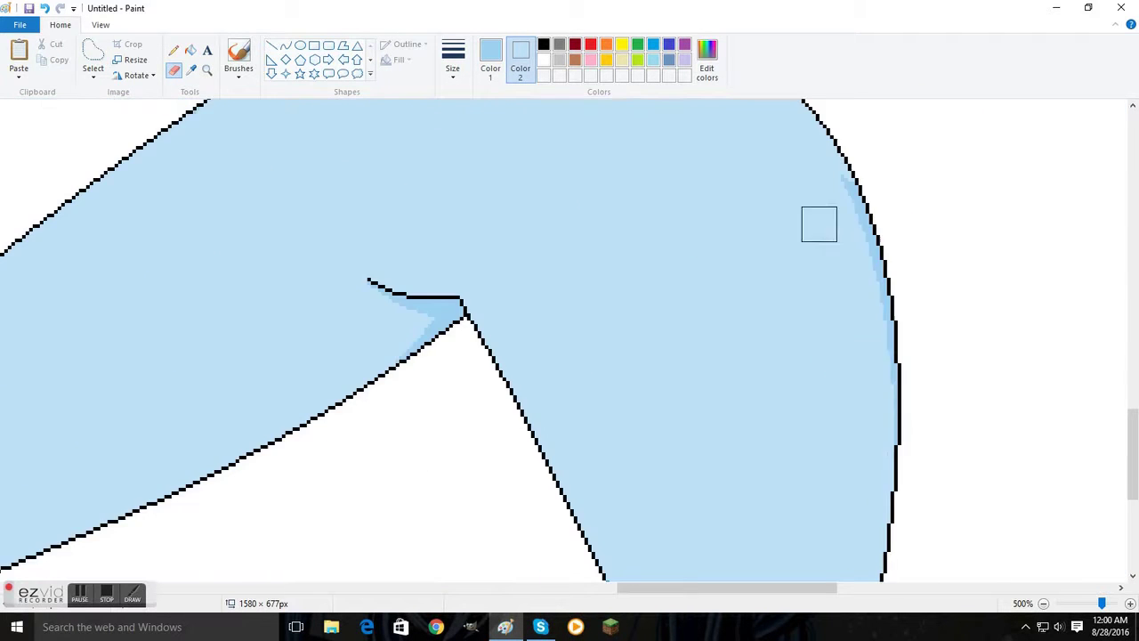
pyautogui.hscroll(-3, 385, 277)
pyautogui.moveTo(384, 277); pyautogui.dragTo(382, 186)
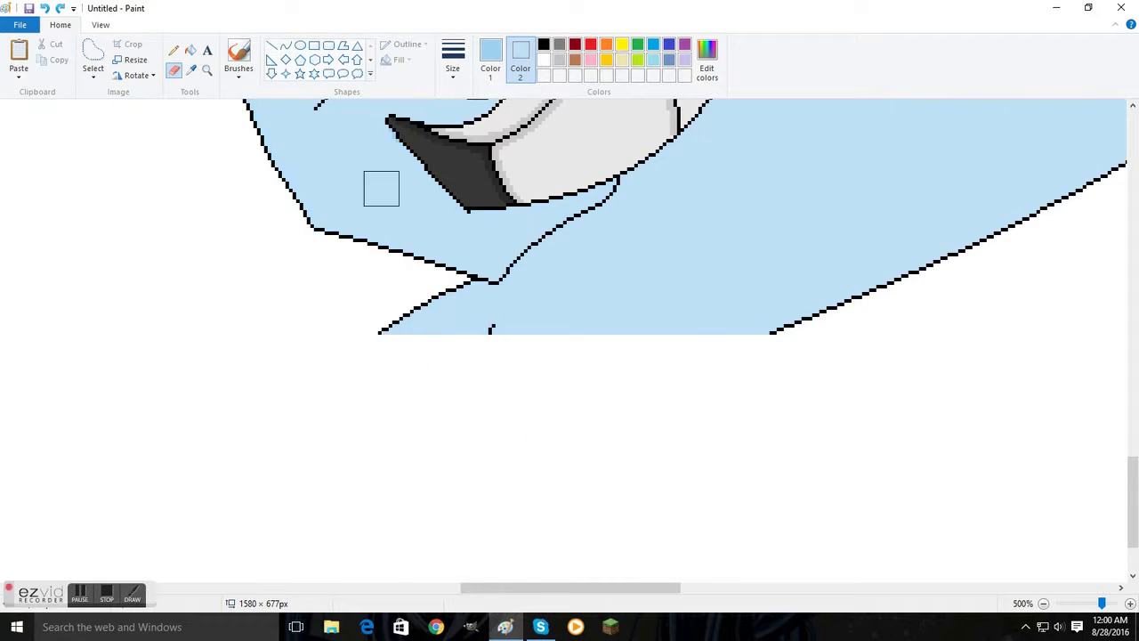
pyautogui.scroll(5, 477, 441)
# Step: Mix a pale pink custom colour and fill the light blue body with it
pyautogui.hscroll(-2, 477, 441)
pyautogui.click(491, 62)
pyautogui.click(173, 50)
pyautogui.scroll(3, 741, 334)
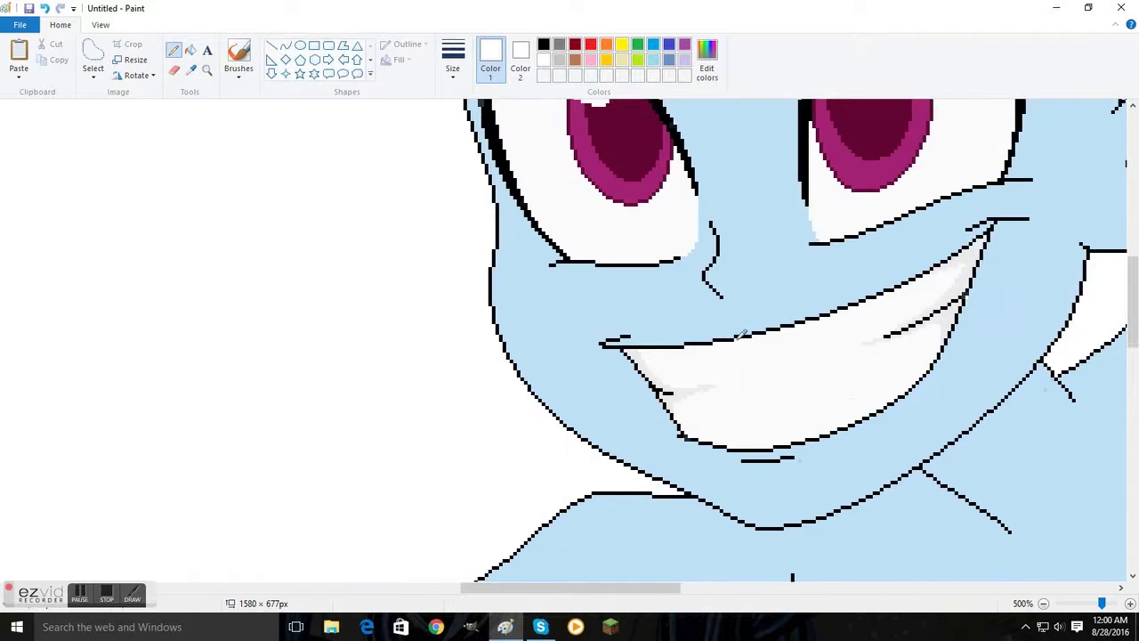
pyautogui.scroll(-4, 741, 334)
pyautogui.click(591, 43)
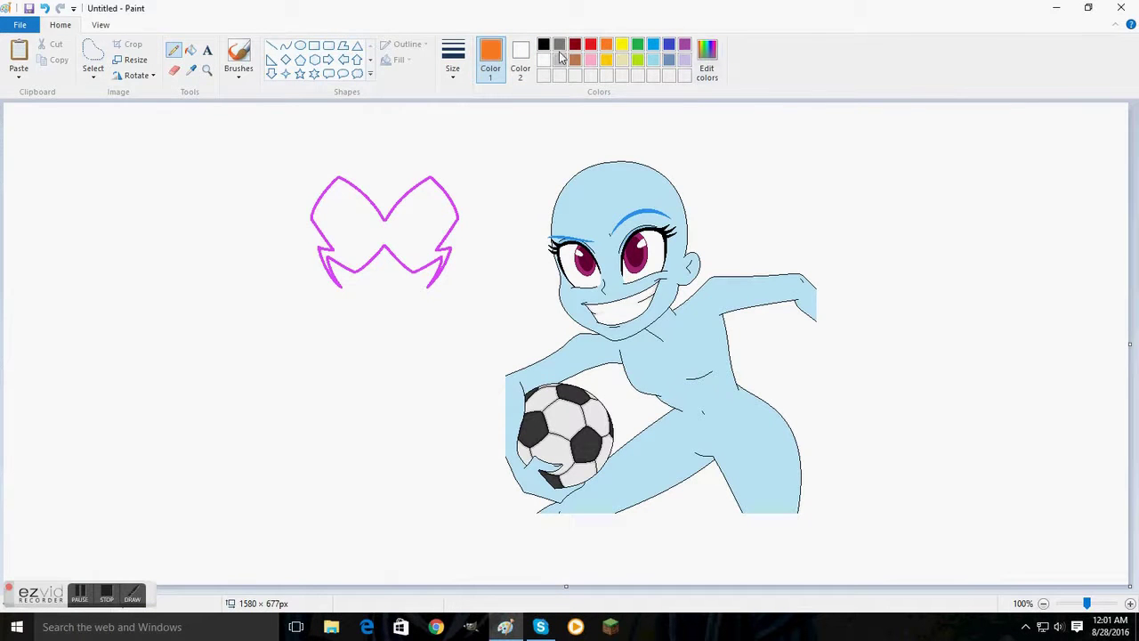
pyautogui.click(706, 67)
pyautogui.click(722, 228)
pyautogui.click(438, 408)
pyautogui.click(191, 50)
pyautogui.click(663, 400)
# Step: Fill the light blue eyelids with a slightly darker peach skin tone
pyautogui.scroll(6, 679, 354)
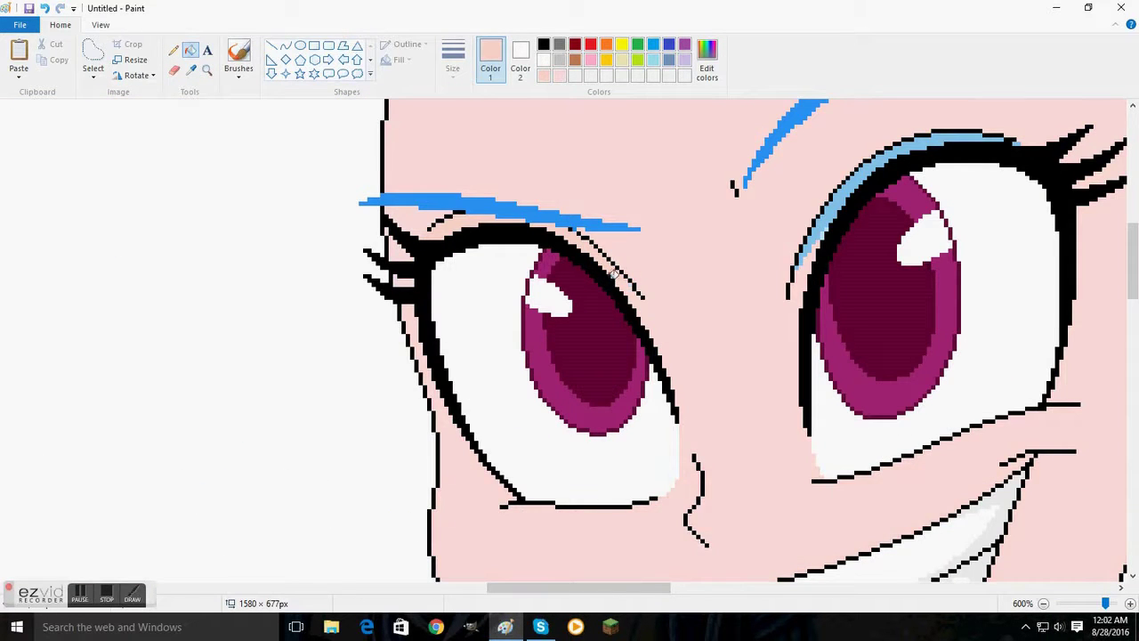
pyautogui.click(824, 233)
pyautogui.scroll(-6, 1066, 262)
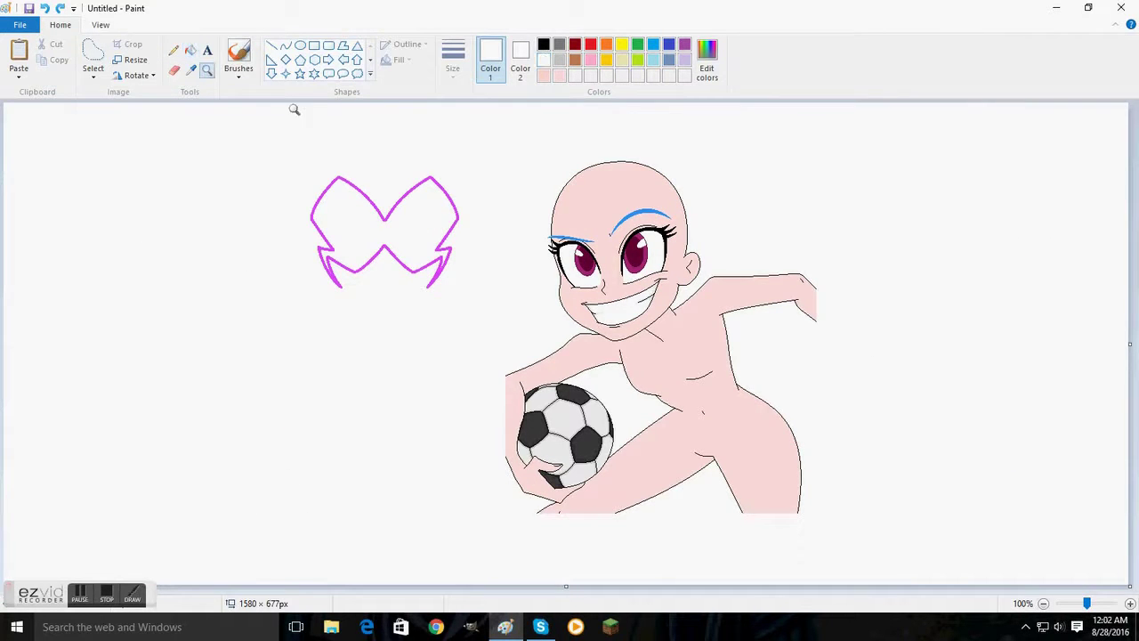
# Step: Remove the shading from the soccer ball by replacing it with the flat light and dark grey panel colours
pyautogui.click(565, 427)
pyautogui.click(415, 308)
pyautogui.click(559, 60)
pyautogui.click(174, 70)
pyautogui.scroll(2, 239, 374)
pyautogui.moveTo(239, 374); pyautogui.dragTo(638, 463)
pyautogui.scroll(-3, 758, 160)
pyautogui.click(191, 69)
pyautogui.rightClick(394, 399)
pyautogui.scroll(3, 451, 404)
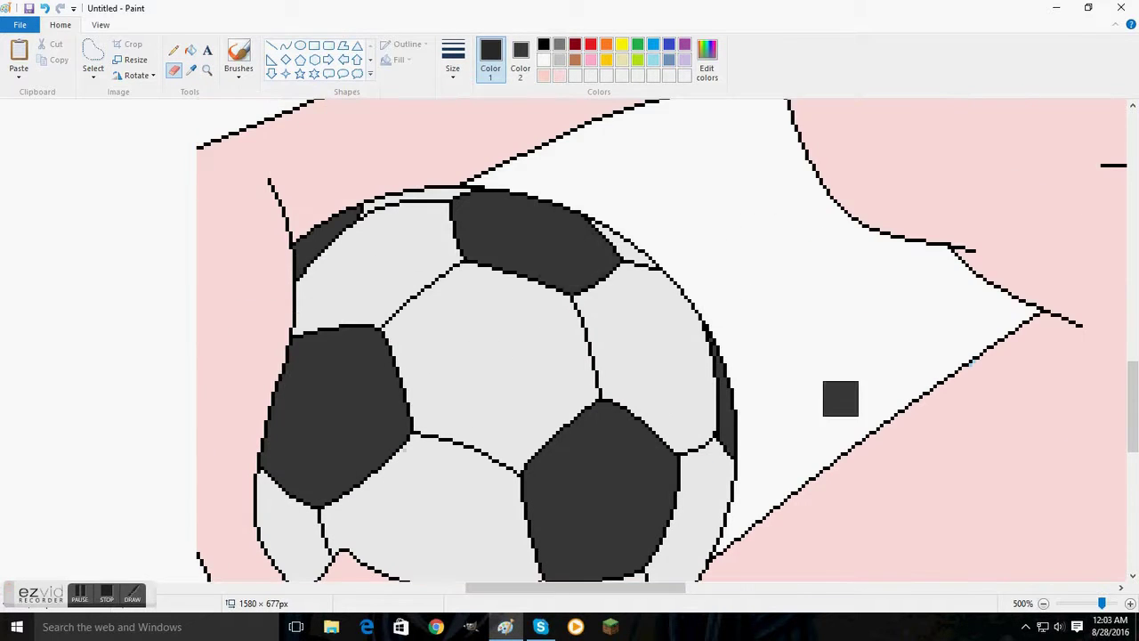
pyautogui.scroll(-3, 790, 334)
pyautogui.scroll(3, 521, 595)
# Step: Recolour the dark maroon iris outlines of both eyes in black
pyautogui.scroll(3, 534, 258)
pyautogui.click(190, 69)
pyautogui.click(485, 294)
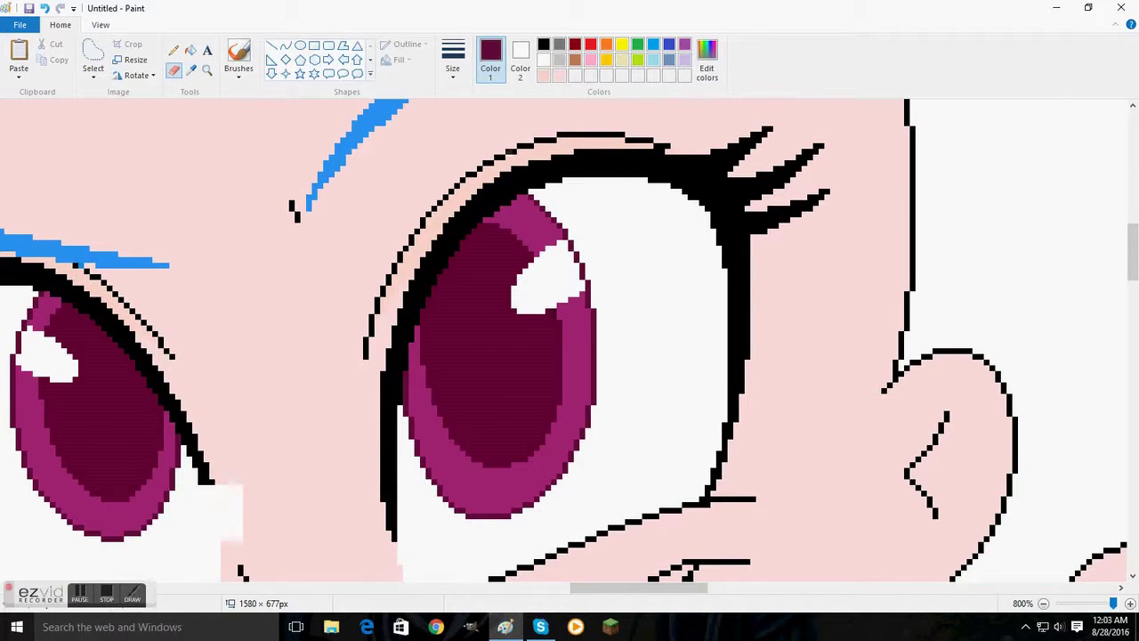
pyautogui.click(542, 44)
pyautogui.click(191, 51)
pyautogui.scroll(-3, 592, 207)
pyautogui.scroll(2, 593, 208)
pyautogui.hscroll(-4, 593, 207)
# Step: Mix a dark navy custom colour for both pupils and fill the irises around them with blue
pyautogui.click(706, 63)
pyautogui.click(437, 407)
pyautogui.click(768, 221)
pyautogui.click(400, 293)
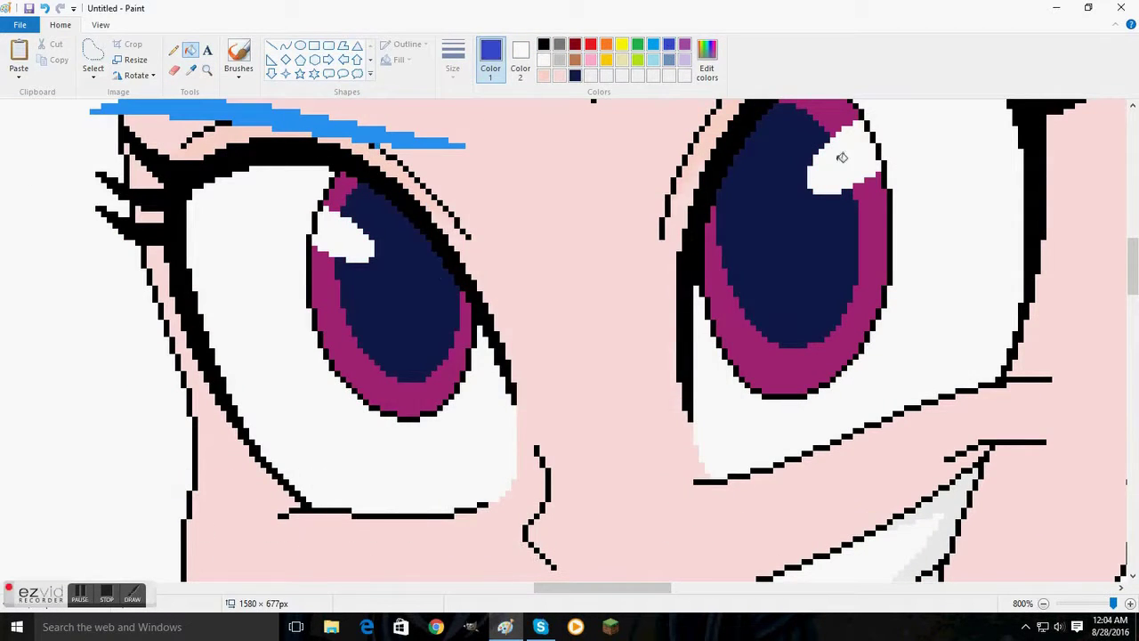
pyautogui.scroll(-3, 337, 190)
# Step: Cover the small black mark between the eyebrows with skin pink and fill both eyebrows with black
pyautogui.click(208, 69)
pyautogui.click(578, 222)
pyautogui.click(190, 70)
pyautogui.click(430, 325)
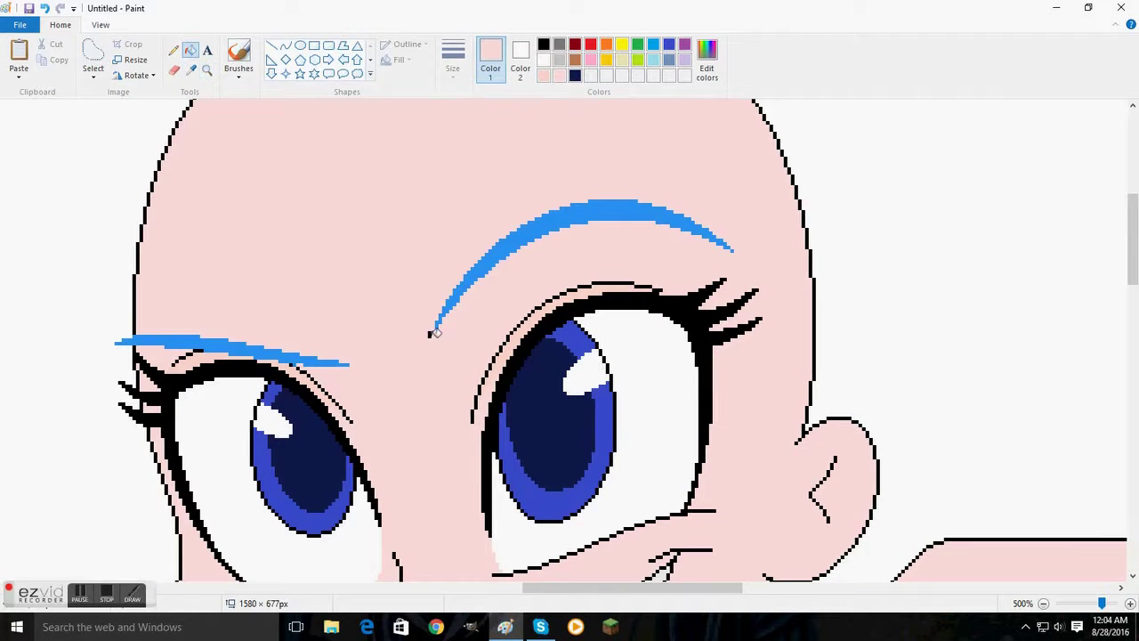
pyautogui.click(588, 210)
pyautogui.click(295, 361)
pyautogui.scroll(-1, 293, 353)
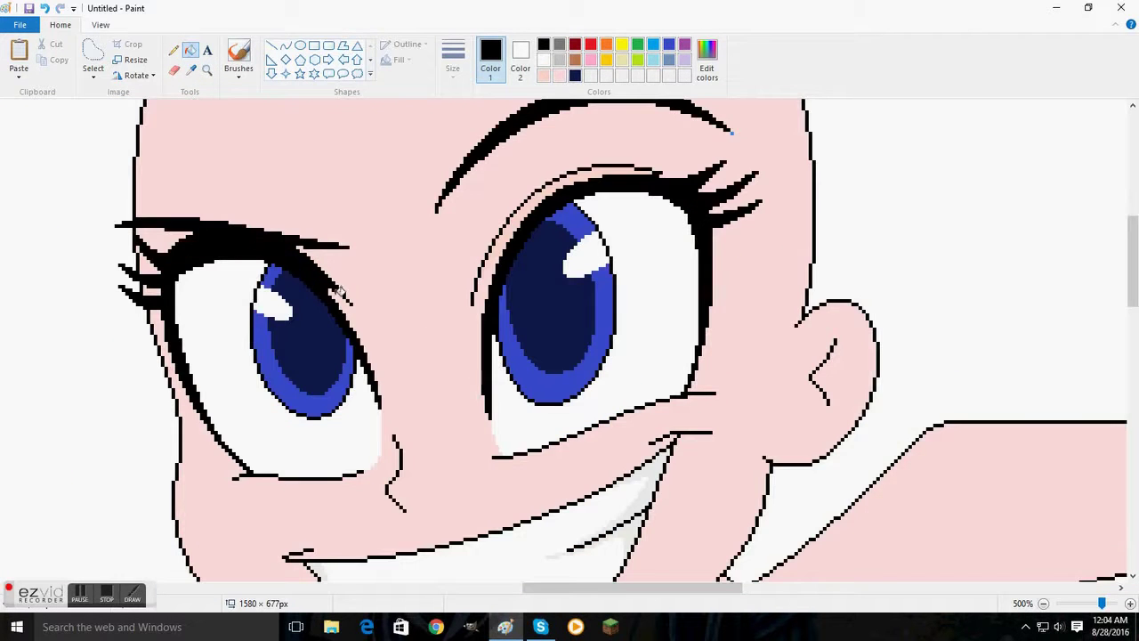
pyautogui.scroll(-2, 962, 524)
pyautogui.scroll(1, 962, 525)
pyautogui.click(1087, 604)
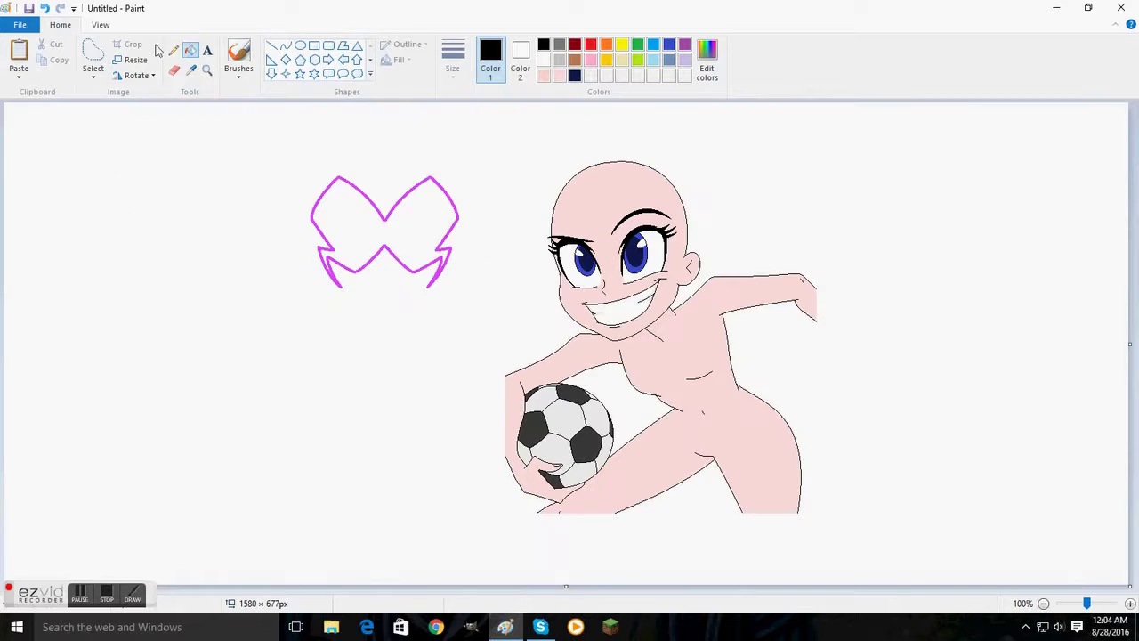
# Step: Place the purple butterfly-shaped mark over the face, enlarge it slightly, and move it back beside the figure
pyautogui.click(92, 55)
pyautogui.moveTo(271, 134); pyautogui.dragTo(488, 351)
pyautogui.moveTo(383, 231); pyautogui.dragTo(595, 257)
pyautogui.moveTo(699, 376); pyautogui.dragTo(737, 402)
pyautogui.moveTo(634, 231); pyautogui.dragTo(353, 246)
# Step: Draw the fringe across the forehead and a long pointed strand beside the face with dark red curves
pyautogui.click(207, 69)
pyautogui.click(626, 230)
pyautogui.click(575, 43)
pyautogui.click(285, 46)
pyautogui.scroll(-3, 499, 267)
pyautogui.moveTo(593, 131)
pyautogui.mouseDown()
pyautogui.moveTo(462, 220)
pyautogui.moveTo(392, 505)
pyautogui.moveTo(331, 322)
pyautogui.mouseUp()
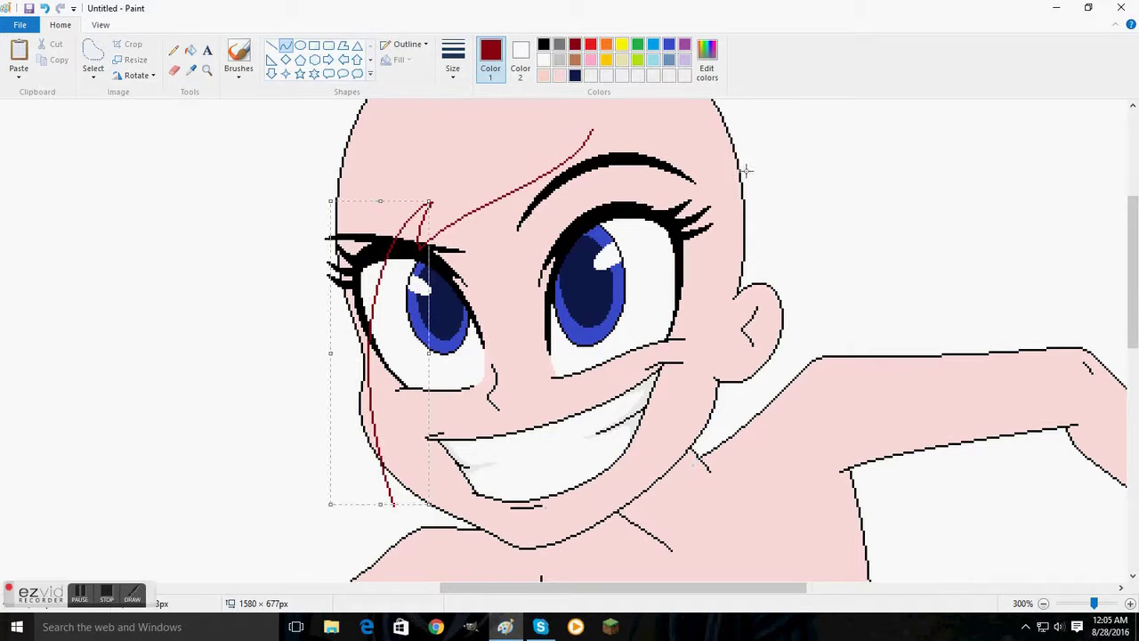
# Step: Draw the outer hair outline around the crown and down to a pointed lock behind the ear in dark red
pyautogui.moveTo(299, 283); pyautogui.dragTo(529, 180)
pyautogui.scroll(5, 307, 129)
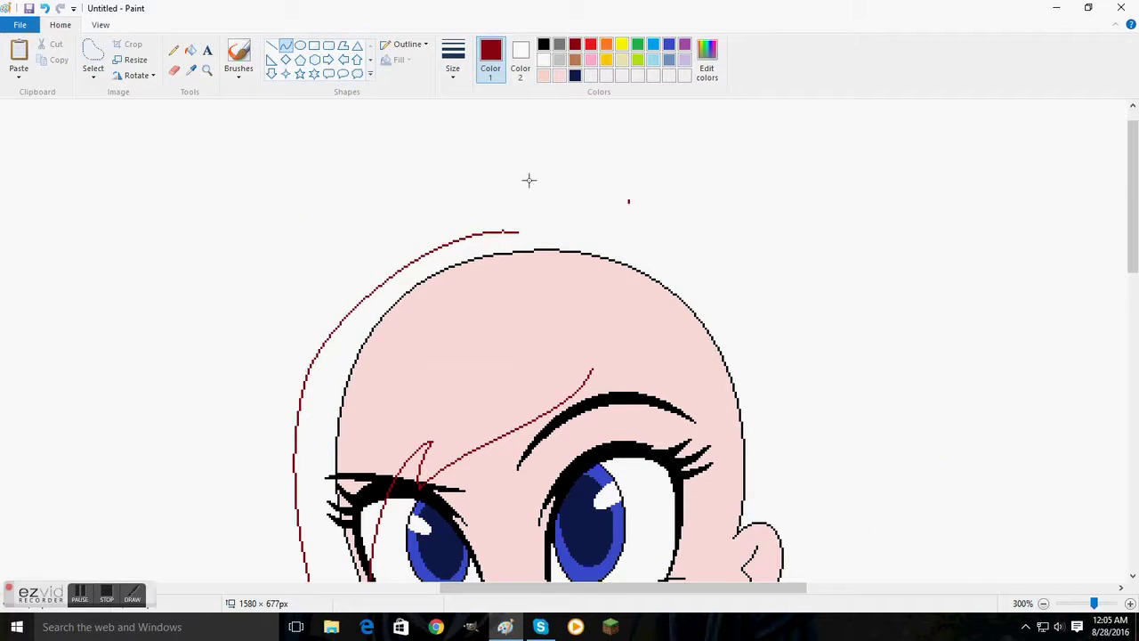
pyautogui.scroll(-8, 785, 337)
pyautogui.moveTo(785, 337); pyautogui.dragTo(740, 330)
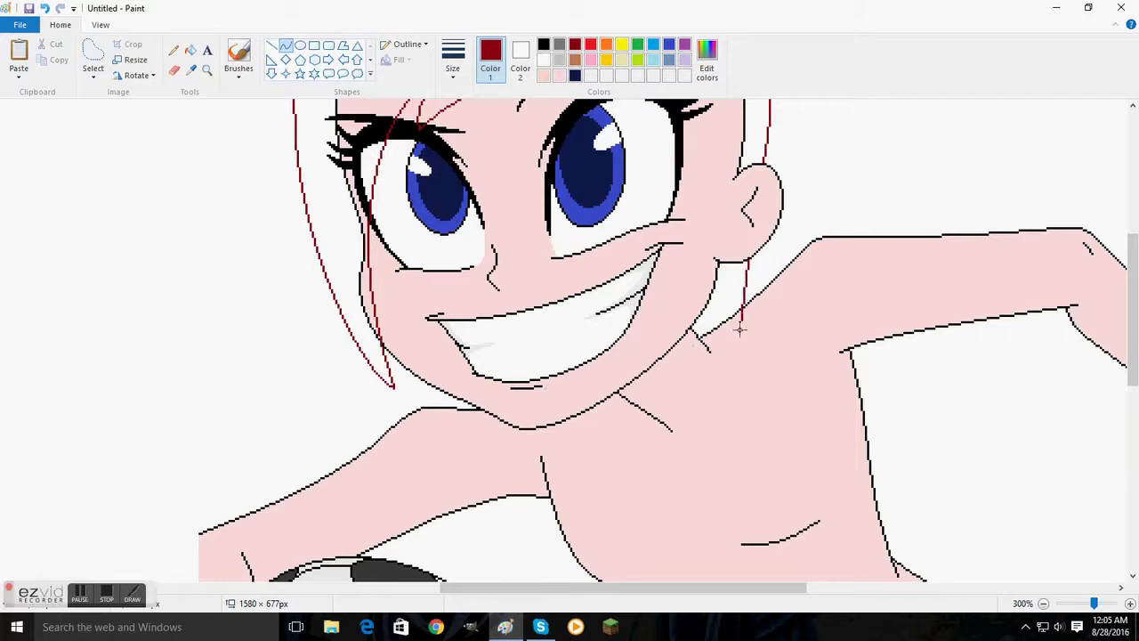
pyautogui.scroll(5, 717, 287)
# Step: Complete the fringe with a small pointed tip above the raised eyebrow and a curve running to the ear
pyautogui.moveTo(717, 287); pyautogui.dragTo(589, 252)
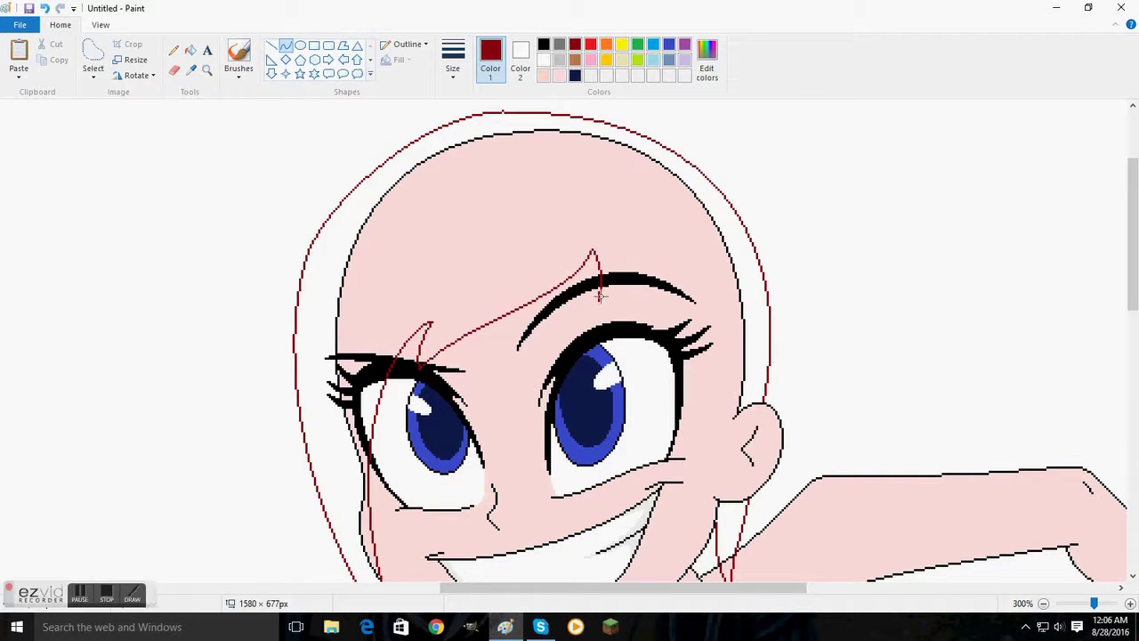
pyautogui.moveTo(732, 408)
pyautogui.mouseDown()
pyautogui.moveTo(735, 392)
pyautogui.moveTo(739, 405)
pyautogui.mouseUp()
pyautogui.scroll(-3, 739, 405)
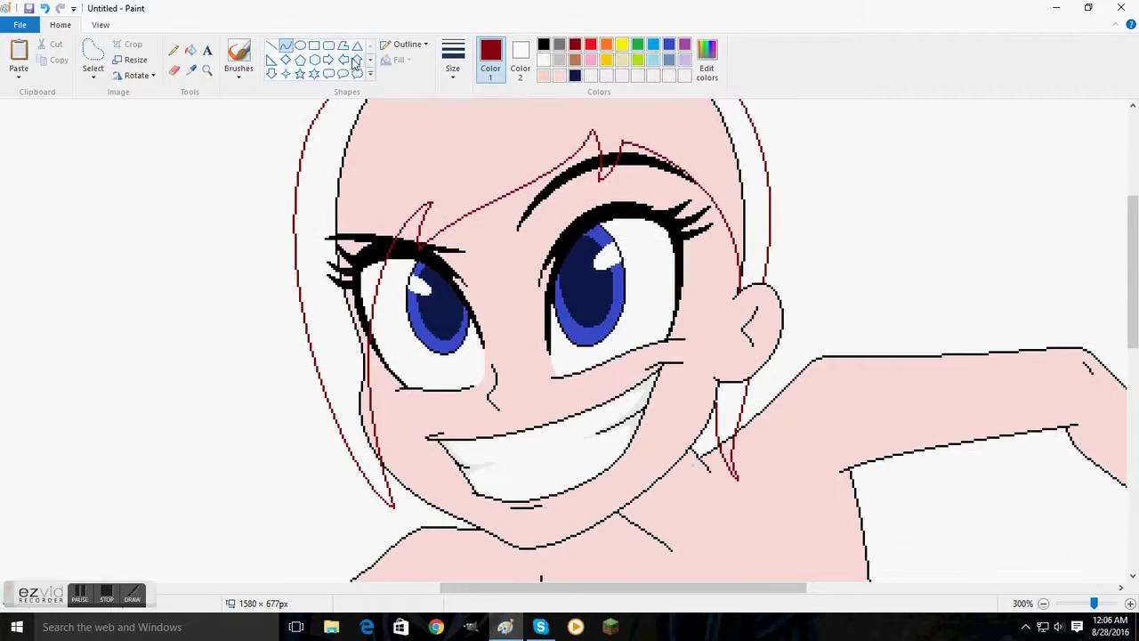
# Step: Fill the inside of the hair with white and erase the bald head's outline beneath it
pyautogui.click(191, 50)
pyautogui.rightClick(356, 244)
pyautogui.rightClick(528, 182)
pyautogui.click(173, 69)
pyautogui.scroll(5, 548, 261)
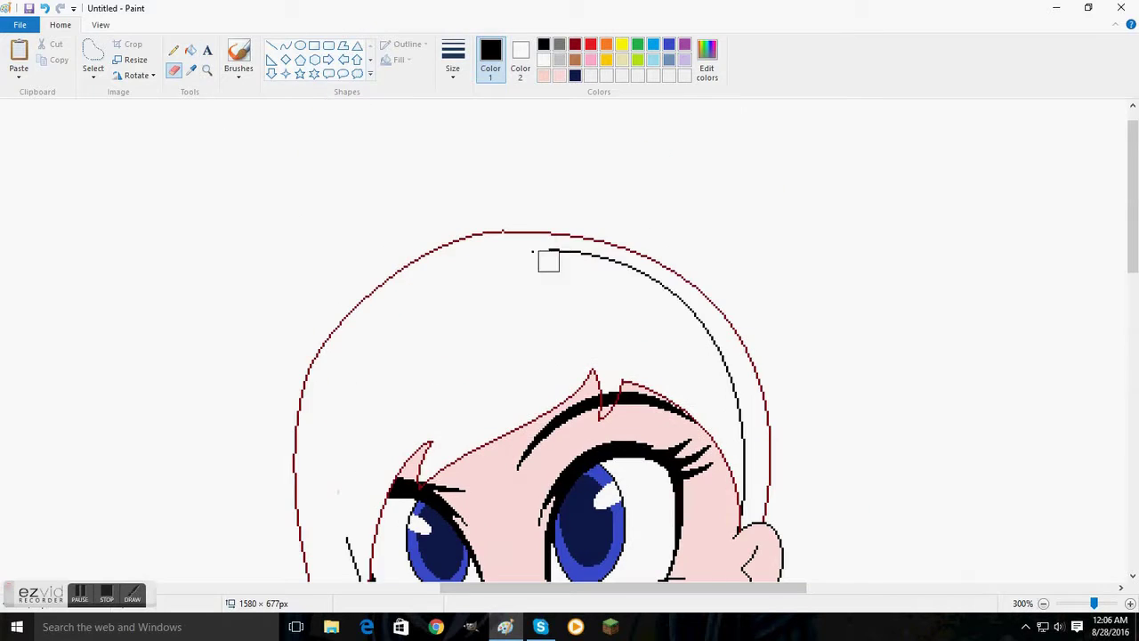
# Step: Erase the face and shoulder lines that run through the side strand and the lock behind the ear
pyautogui.scroll(-3, 745, 505)
pyautogui.scroll(-6, 369, 326)
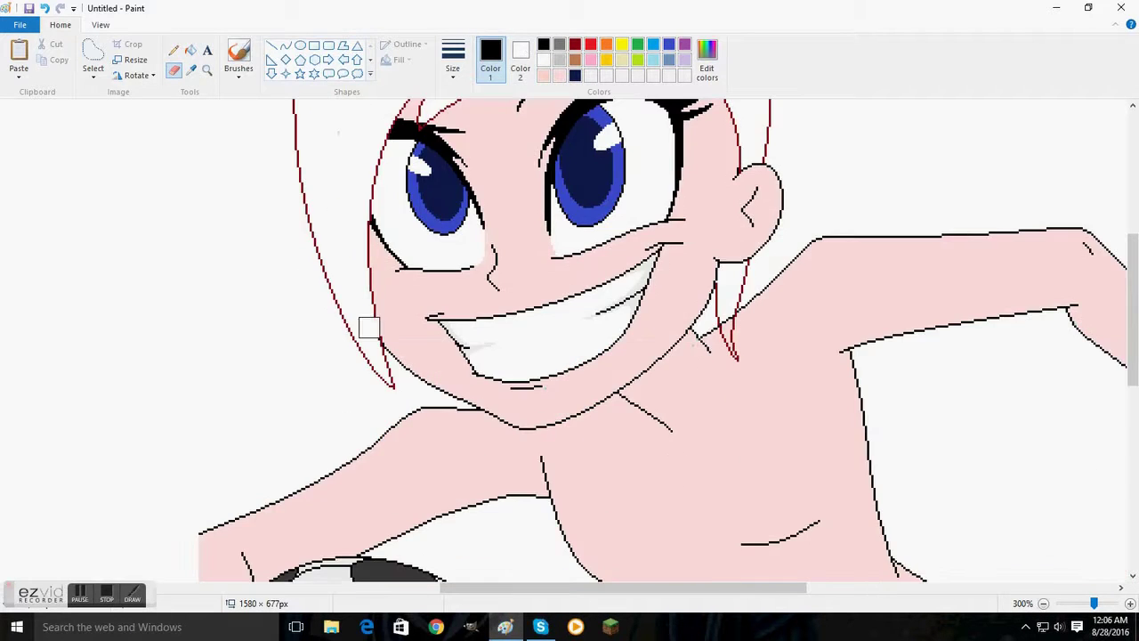
pyautogui.scroll(3, 368, 326)
pyautogui.scroll(-4, 578, 178)
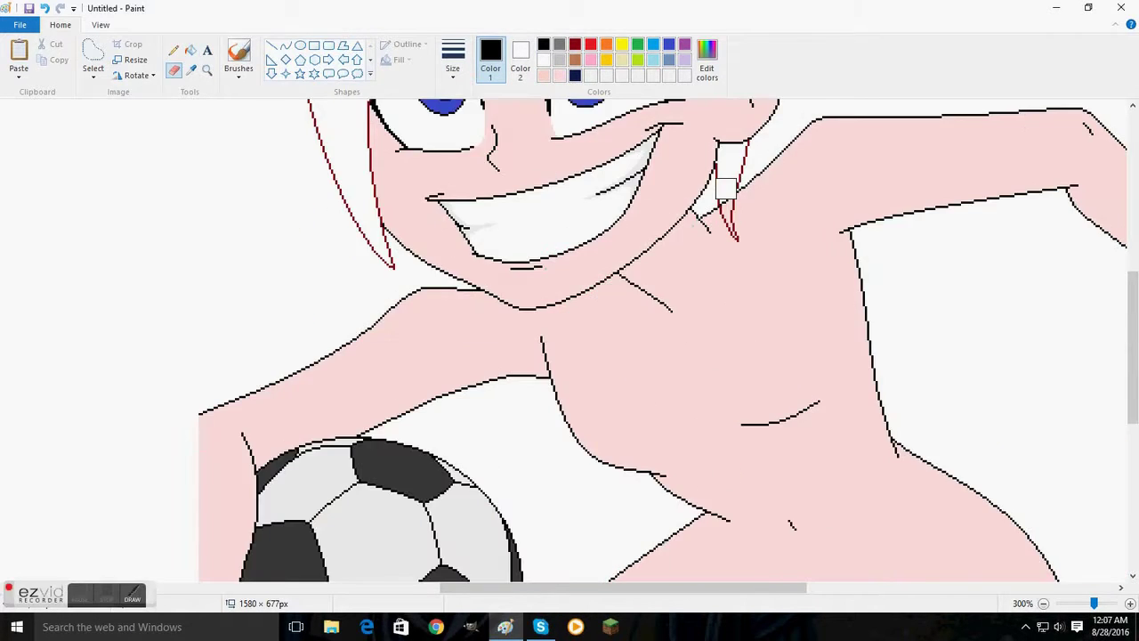
# Step: Fill the grey shading on the teeth with white
pyautogui.scroll(4, 716, 125)
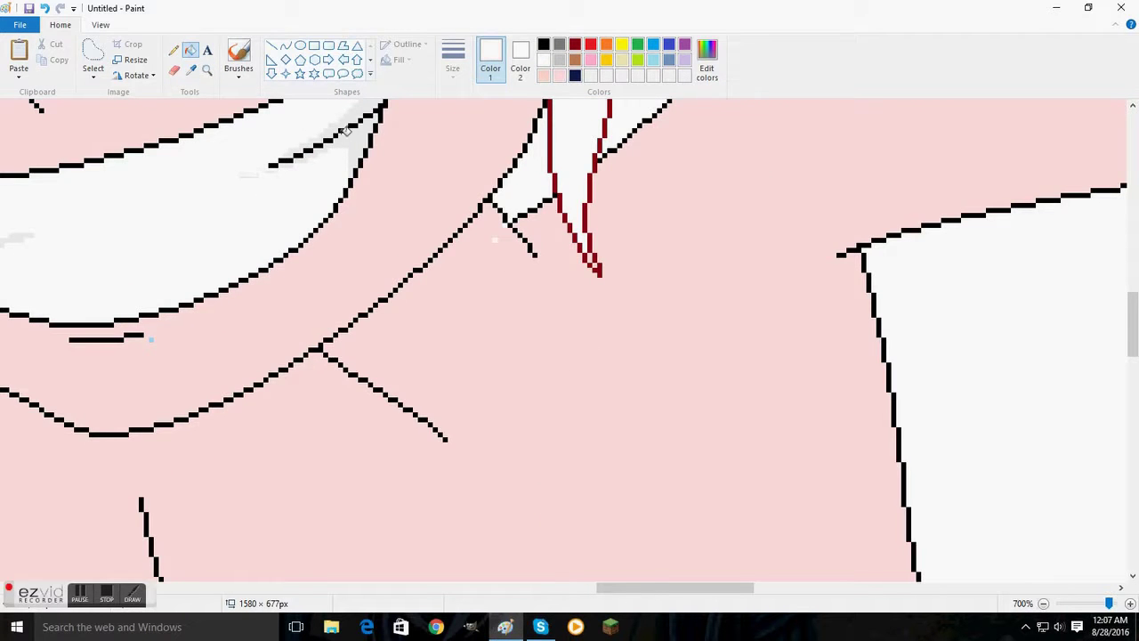
pyautogui.scroll(5, 347, 131)
pyautogui.scroll(-3, 737, 240)
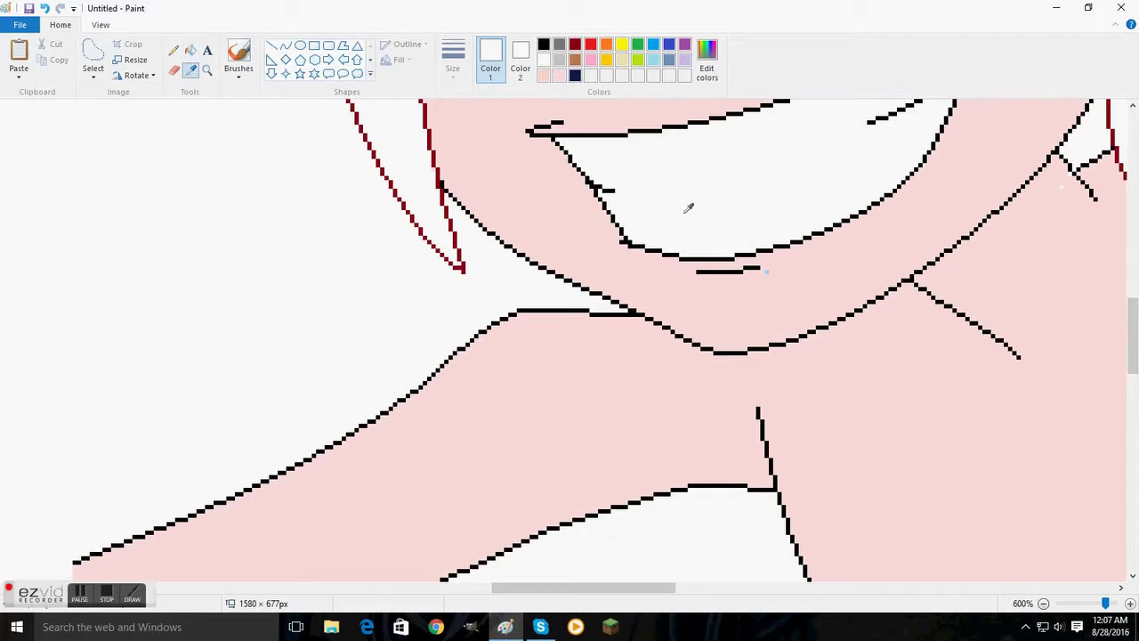
# Step: Draw the upper edge of the flowing back hair as a dark red curve sweeping outward from the side strand
pyautogui.click(456, 244)
pyautogui.scroll(-5, 751, 308)
pyautogui.scroll(2, 512, 260)
pyautogui.scroll(3, 513, 260)
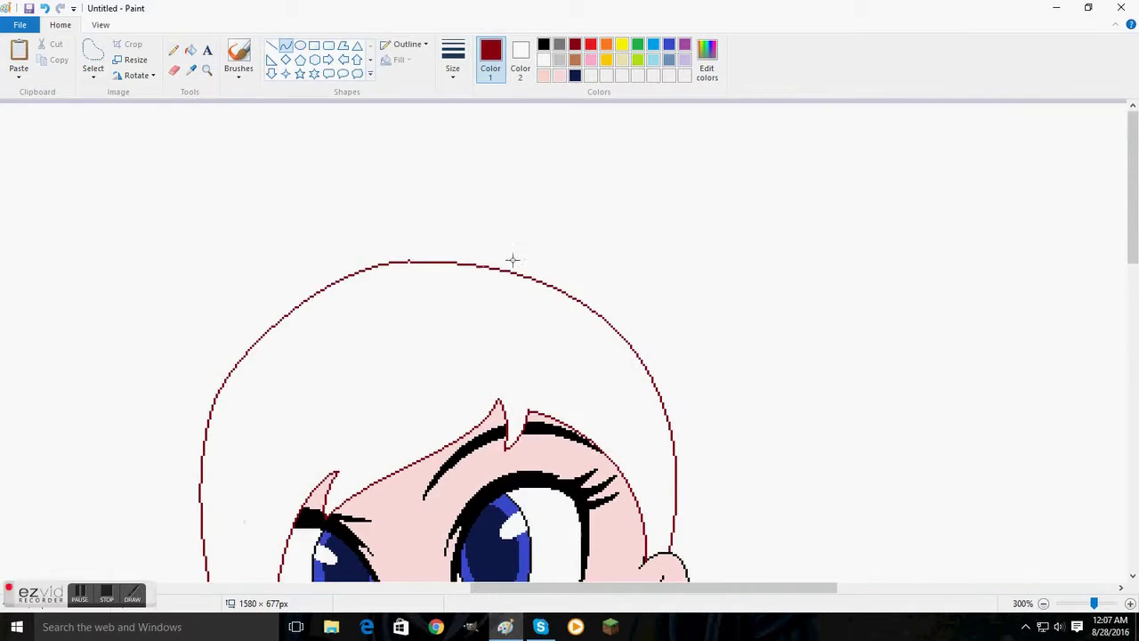
pyautogui.scroll(-4, 513, 260)
pyautogui.moveTo(203, 216); pyautogui.dragTo(74, 440)
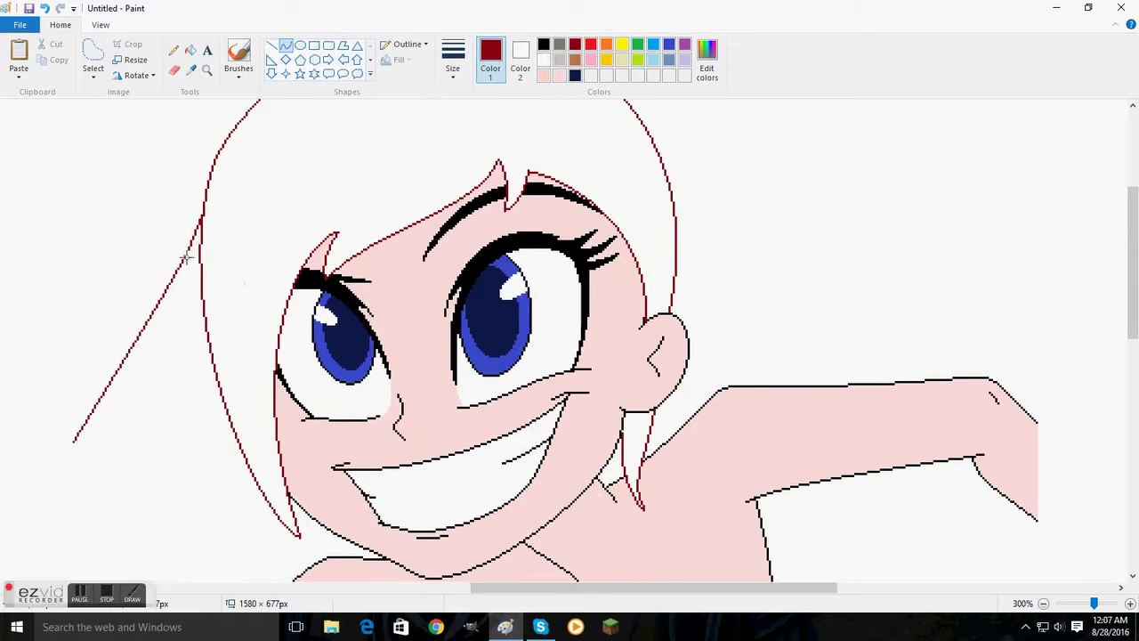
# Step: Add a hooked notch to the back hair and extend it to a long tip with a lower edge reaching the arm
pyautogui.scroll(-2, 356, 293)
pyautogui.hscroll(-5, 534, 320)
pyautogui.moveTo(628, 322); pyautogui.dragTo(638, 322)
pyautogui.scroll(-2, 609, 358)
pyautogui.moveTo(609, 358); pyautogui.dragTo(635, 317)
pyautogui.scroll(-2, 353, 229)
pyautogui.moveTo(318, 257); pyautogui.dragTo(486, 312)
# Step: Recolour the dark red outlines of the fringe and crown in black with a larger colour-replacing eraser
pyautogui.moveTo(334, 589); pyautogui.dragTo(480, 588)
pyautogui.click(521, 62)
pyautogui.click(544, 43)
pyautogui.click(452, 67)
pyautogui.click(498, 184)
pyautogui.scroll(4, 579, 183)
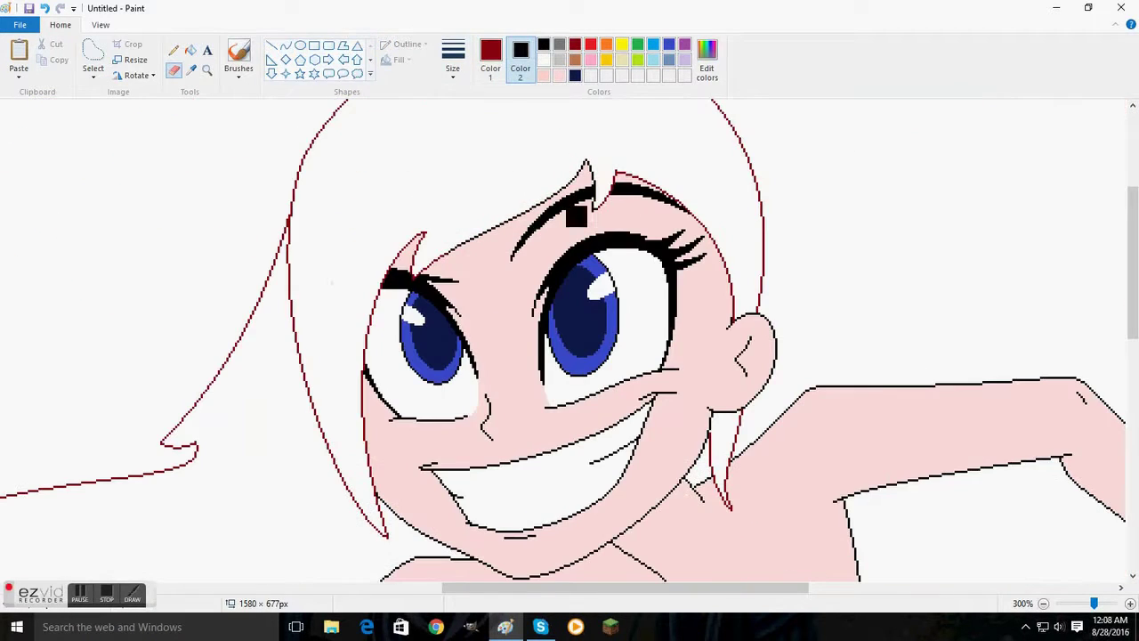
pyautogui.scroll(2, 505, 237)
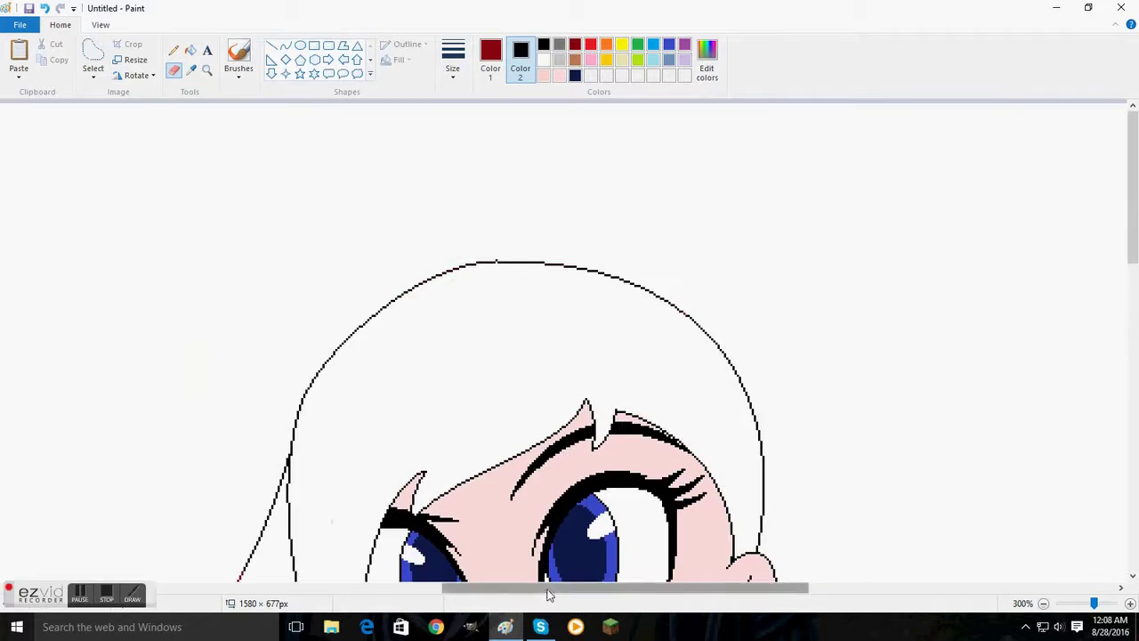
# Step: Recolour the remaining dark red outlines of the side strands and back hair in black
pyautogui.scroll(-2, 17, 504)
pyautogui.hscroll(-2, 17, 504)
pyautogui.scroll(-2, 508, 218)
pyautogui.scroll(2, 798, 279)
pyautogui.scroll(-3, 569, 338)
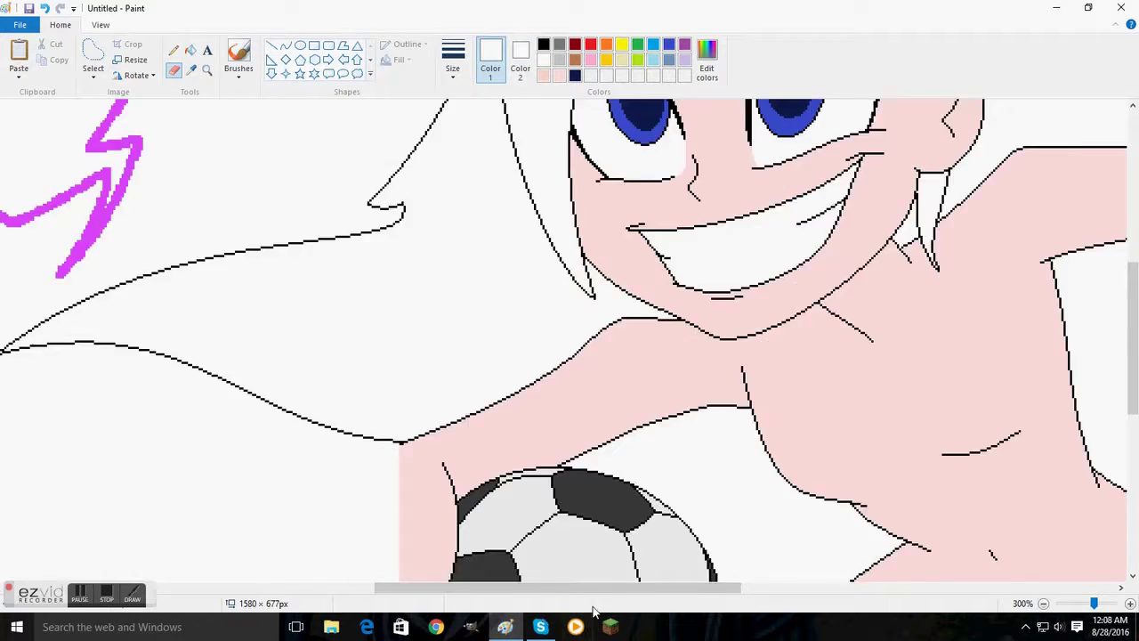
pyautogui.scroll(3, 569, 338)
pyautogui.scroll(-4, 569, 338)
pyautogui.scroll(-2, 459, 135)
# Step: Draw the missing outer outline of the arm holding the ball with black curves, rounding the corner under the hair tip
pyautogui.click(207, 70)
pyautogui.click(556, 440)
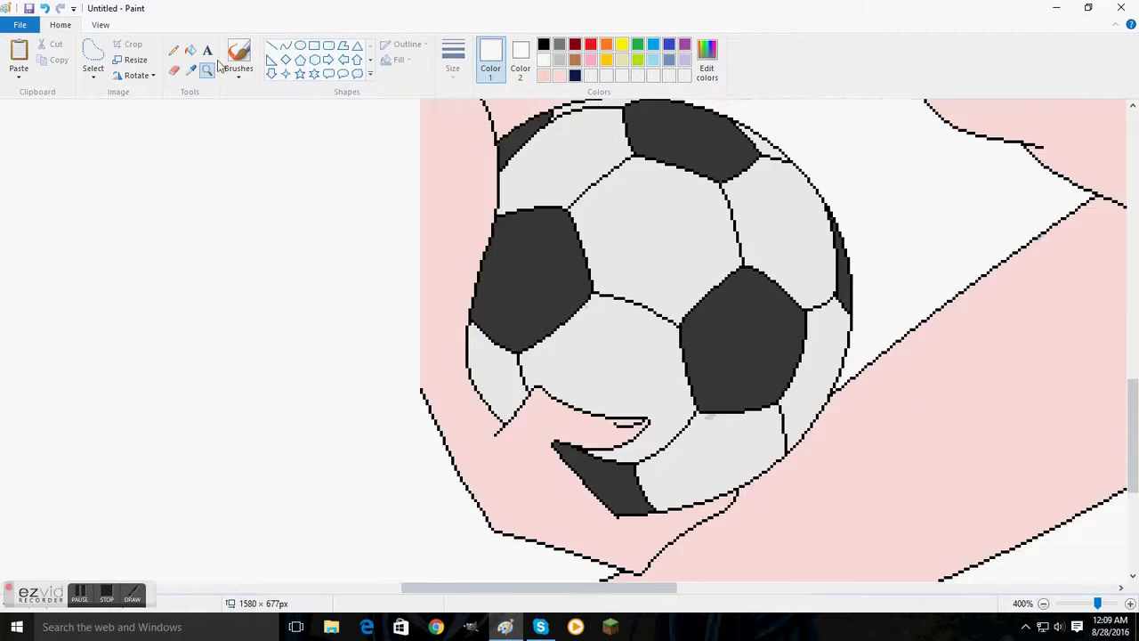
pyautogui.scroll(2, 570, 356)
pyautogui.click(285, 45)
pyautogui.click(543, 43)
pyautogui.moveTo(416, 185); pyautogui.dragTo(450, 579)
pyautogui.moveTo(418, 383)
pyautogui.mouseDown()
pyautogui.moveTo(371, 282)
pyautogui.moveTo(405, 294)
pyautogui.mouseUp()
# Step: Fill the area inside the new arm outline with the pale pink skin colour
pyautogui.scroll(3, 661, 564)
pyautogui.scroll(-3, 570, 357)
pyautogui.hscroll(2, 570, 356)
pyautogui.click(190, 50)
pyautogui.click(260, 191)
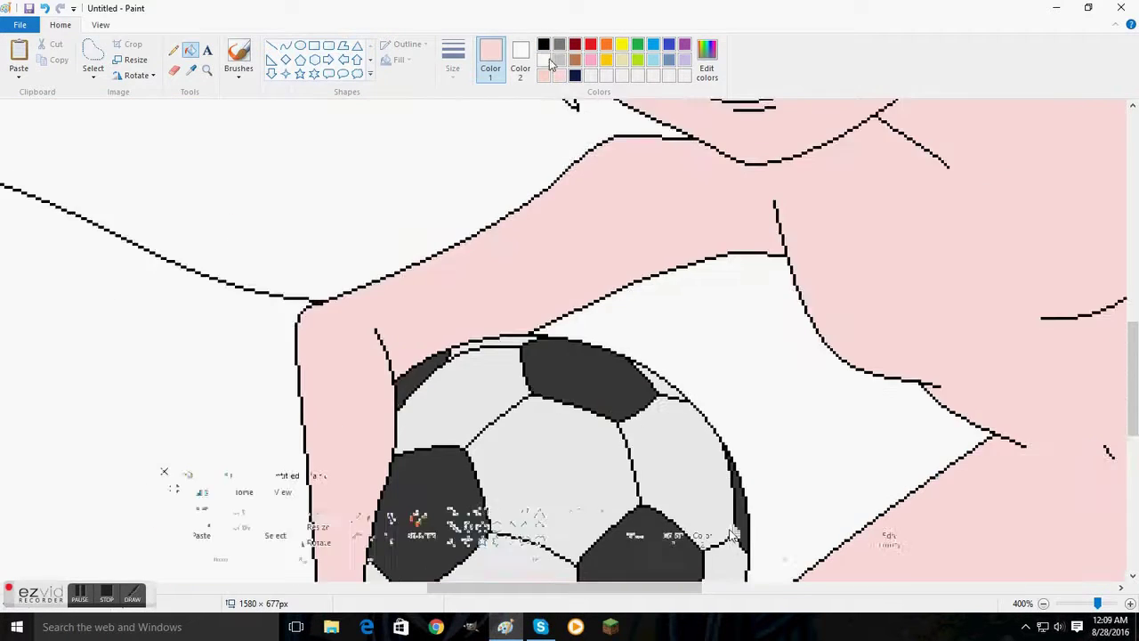
# Step: Draw a black curve between the neck lines under the chin to close off the collar area
pyautogui.scroll(-2, 569, 356)
pyautogui.click(206, 70)
pyautogui.click(789, 330)
pyautogui.scroll(-2, 356, 227)
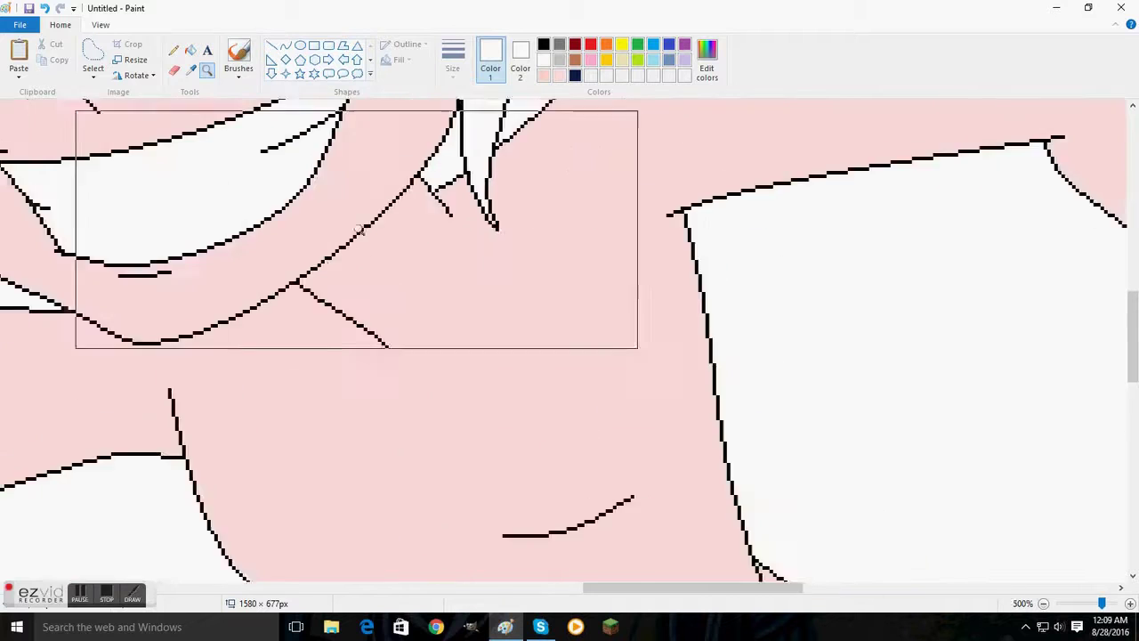
pyautogui.click(285, 44)
pyautogui.moveTo(492, 587); pyautogui.dragTo(611, 593)
pyautogui.hscroll(-5, 570, 356)
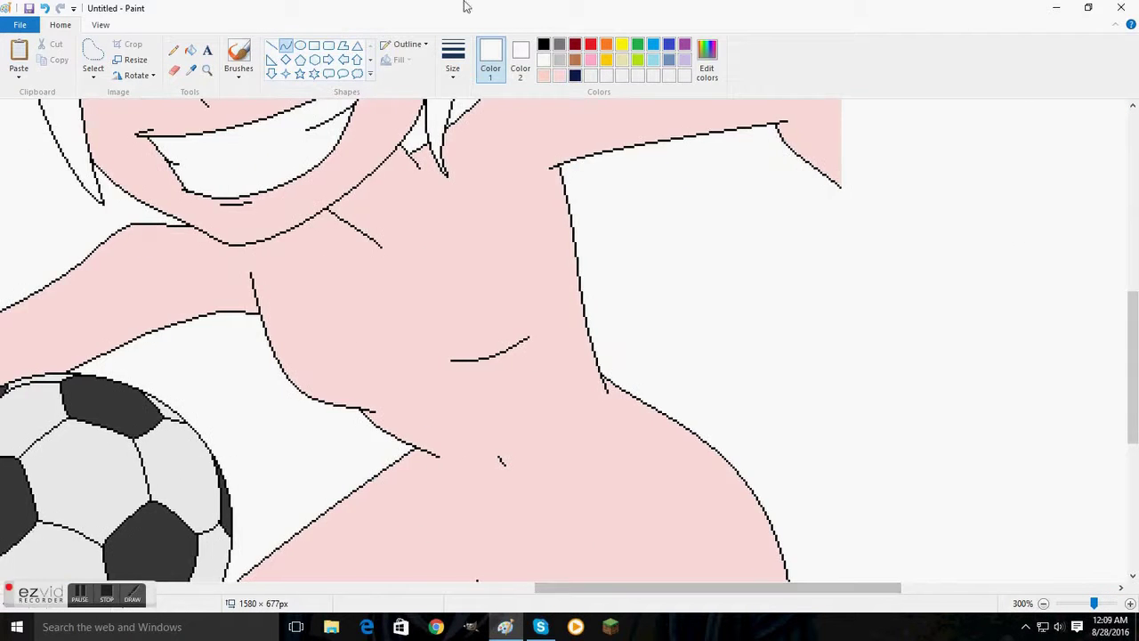
pyautogui.click(543, 44)
pyautogui.scroll(3, 570, 356)
pyautogui.scroll(-2, 403, 280)
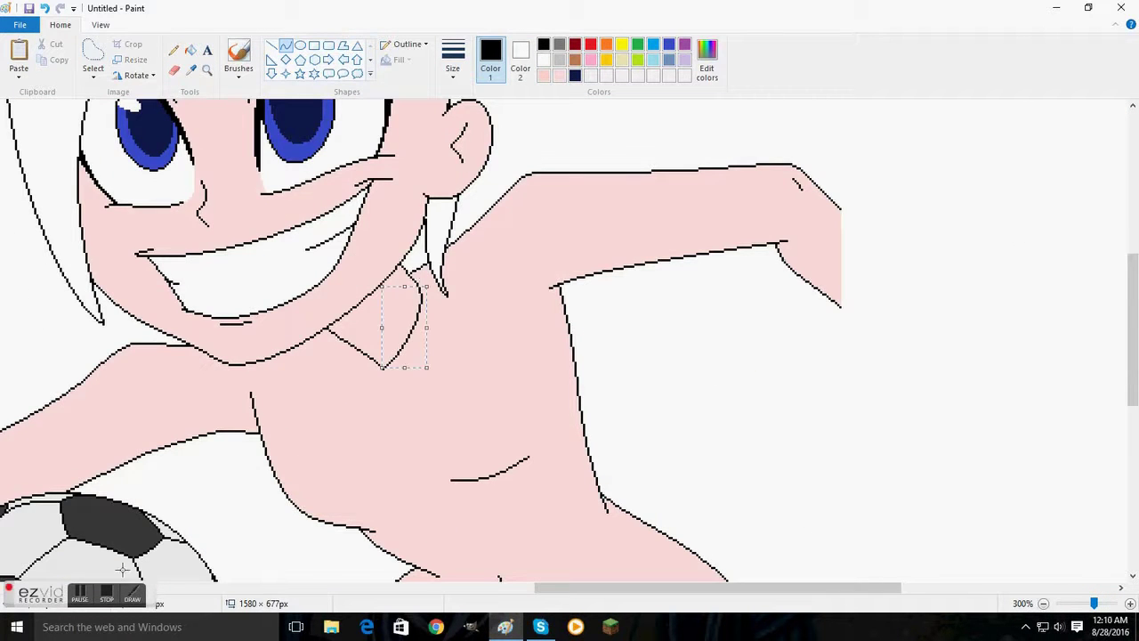
# Step: Fill the enclosed collar area below the chin with a custom near-black colour
pyautogui.scroll(-2, 611, 382)
pyautogui.click(190, 51)
pyautogui.click(706, 62)
pyautogui.click(437, 409)
pyautogui.click(391, 204)
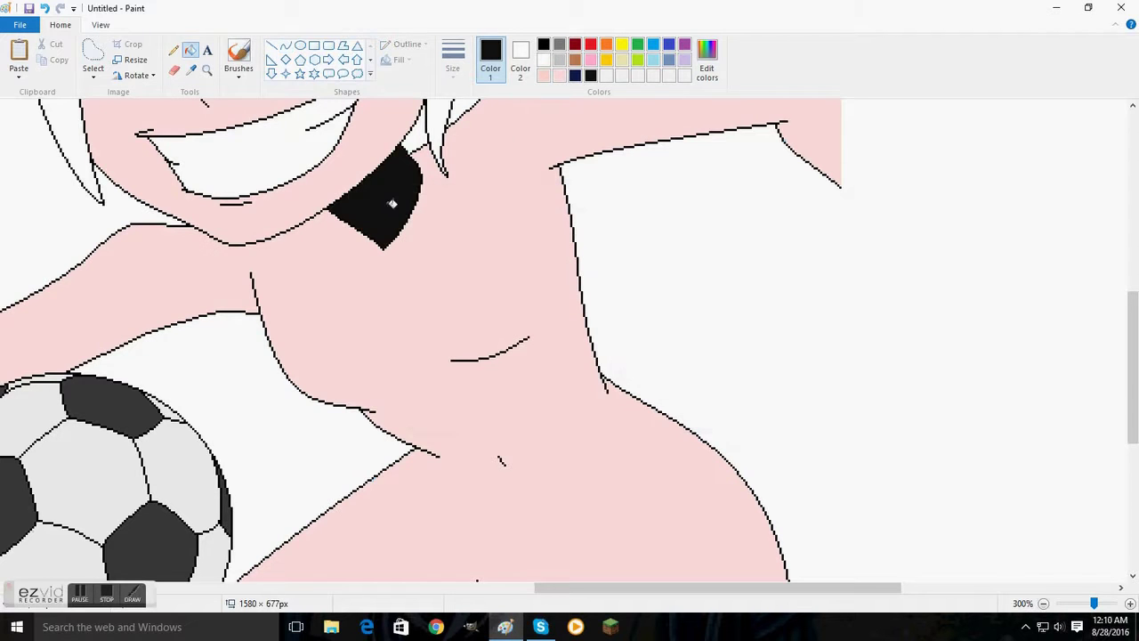
# Step: Draw the sleeve edge at the shoulder and the curved lower hem of a crop top with black curves
pyautogui.click(285, 45)
pyautogui.hscroll(-3, 464, 293)
pyautogui.scroll(2, 668, 211)
pyautogui.hscroll(2, 668, 211)
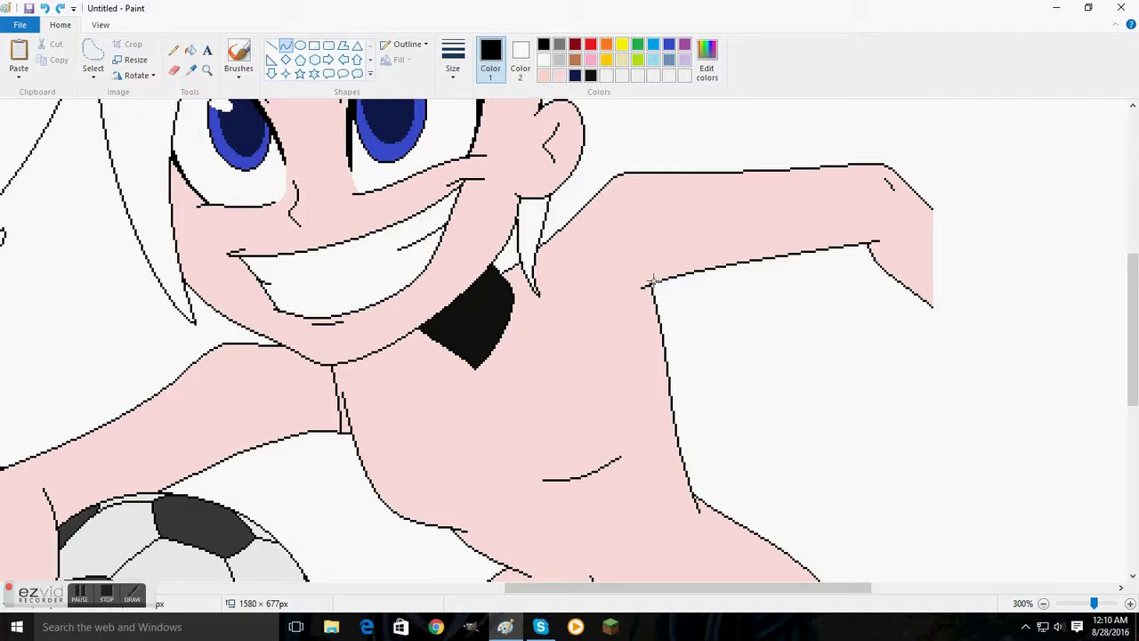
pyautogui.scroll(-4, 867, 238)
pyautogui.moveTo(464, 287); pyautogui.dragTo(654, 212)
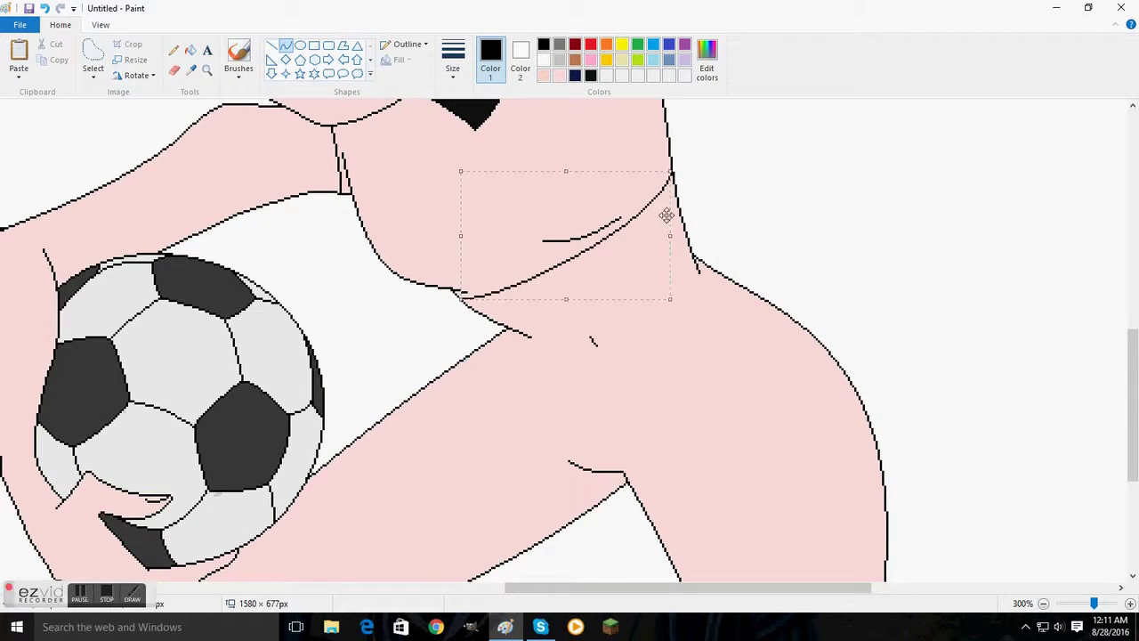
# Step: Draw a black curved waistline for the pants from hip to hip below the navel
pyautogui.scroll(-2, 654, 212)
pyautogui.moveTo(507, 209); pyautogui.dragTo(717, 168)
pyautogui.moveTo(588, 223); pyautogui.dragTo(511, 255)
pyautogui.scroll(-2, 365, 208)
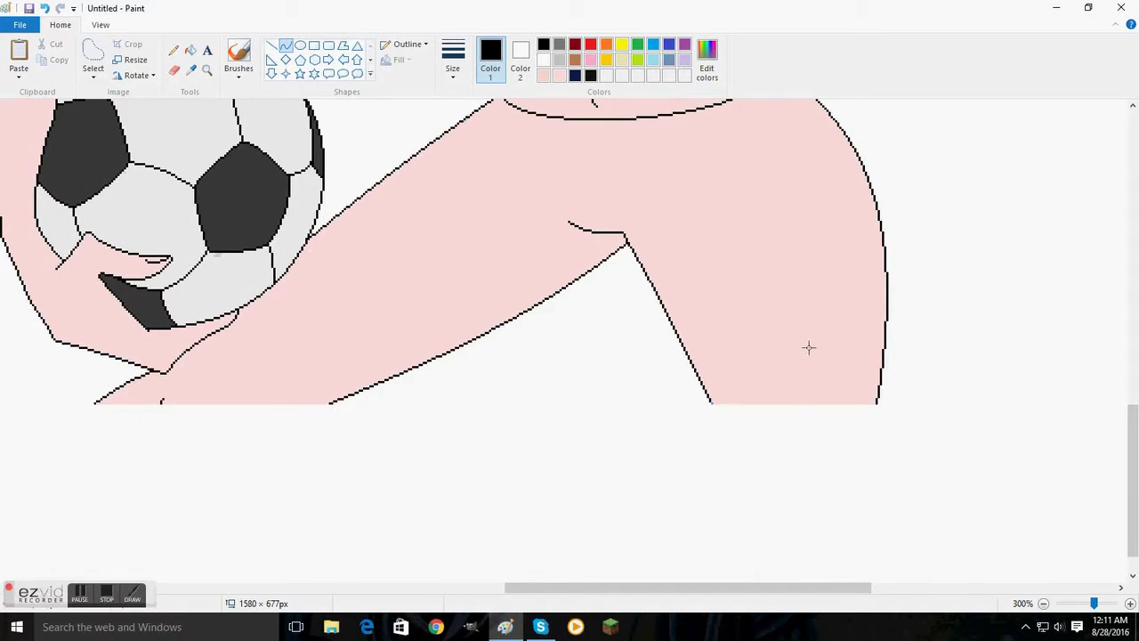
# Step: Mix a custom very dark purple and fill the crop top and the pants with it
pyautogui.scroll(4, 573, 338)
pyautogui.scroll(4, 573, 339)
pyautogui.click(684, 43)
pyautogui.click(707, 63)
pyautogui.click(721, 286)
pyautogui.moveTo(723, 289); pyautogui.dragTo(721, 328)
pyautogui.click(438, 407)
pyautogui.click(191, 51)
pyautogui.scroll(-4, 549, 255)
pyautogui.click(549, 254)
pyautogui.scroll(-2, 719, 254)
pyautogui.click(703, 294)
pyautogui.scroll(2, 719, 254)
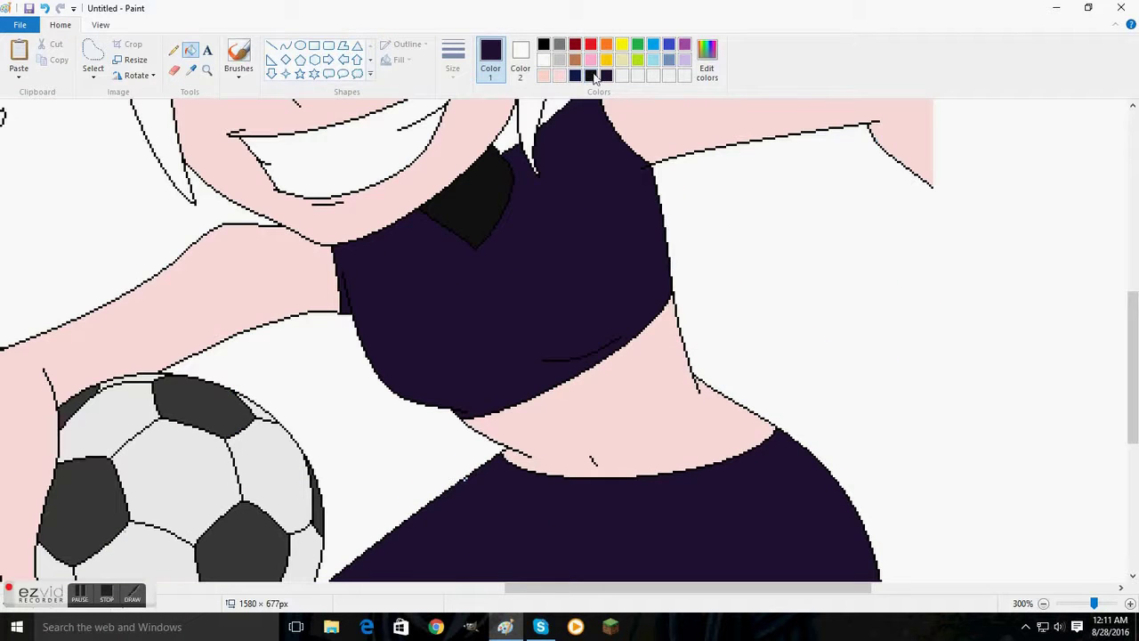
# Step: Draw a heart outline with black curves on the chest of the crop top
pyautogui.click(208, 71)
pyautogui.click(465, 328)
pyautogui.moveTo(539, 267); pyautogui.dragTo(583, 267)
pyautogui.moveTo(407, 256); pyautogui.dragTo(481, 258)
pyautogui.moveTo(444, 258); pyautogui.dragTo(445, 223)
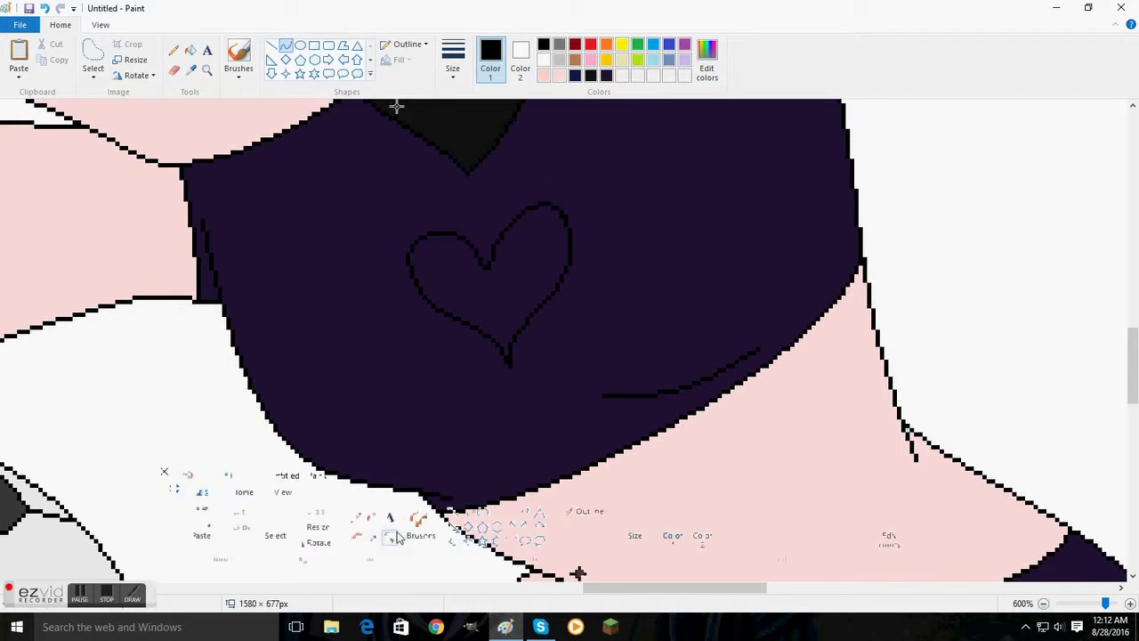
# Step: Add a round black-outlined button below the pants' waistline with a checkered dark navy and purple filling
pyautogui.click(606, 75)
pyautogui.click(190, 51)
pyautogui.scroll(-5, 674, 211)
pyautogui.hscroll(3, 452, 151)
pyautogui.click(544, 43)
pyautogui.click(286, 45)
pyautogui.click(191, 50)
pyautogui.click(502, 196)
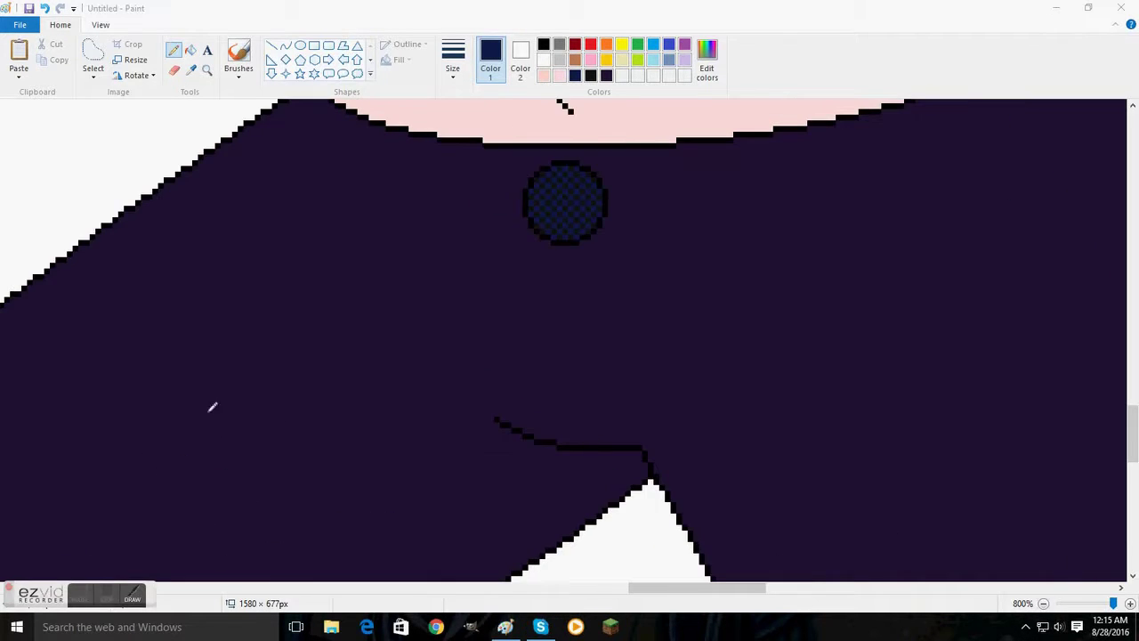
pyautogui.moveTo(263, 379); pyautogui.dragTo(255, 275)
pyautogui.moveTo(239, 479)
pyautogui.mouseDown()
pyautogui.moveTo(481, 391)
pyautogui.moveTo(997, 313)
pyautogui.mouseUp()
pyautogui.click(995, 386)
pyautogui.press('Escape')
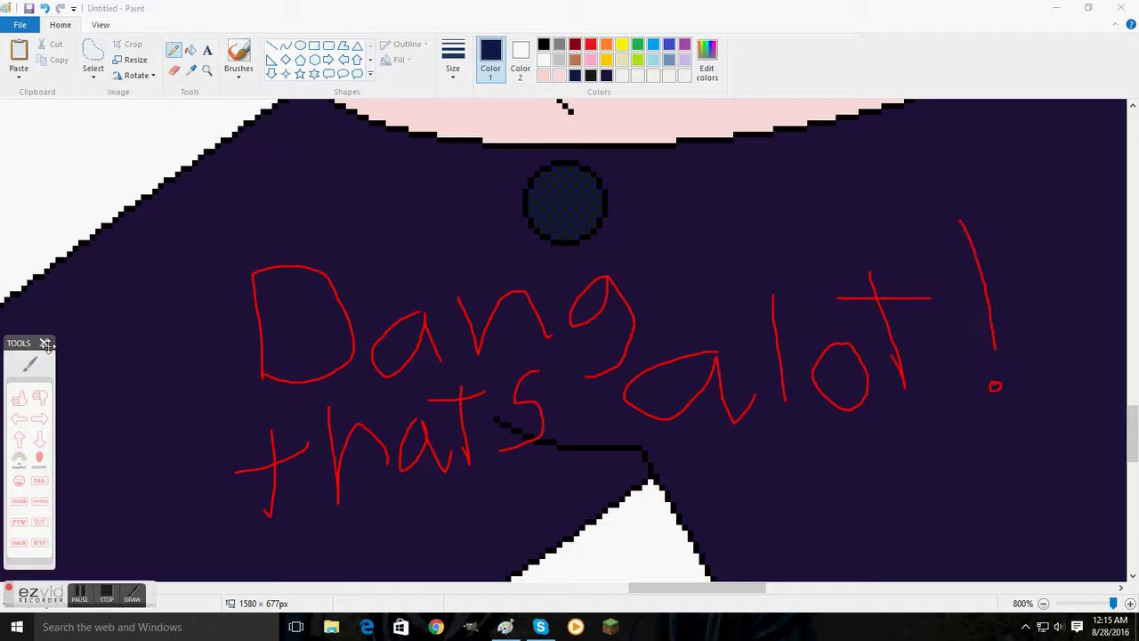
pyautogui.click(42, 344)
# Step: Fill the hair with near-black, including the small strand below the ear and its tip
pyautogui.scroll(-6, 660, 415)
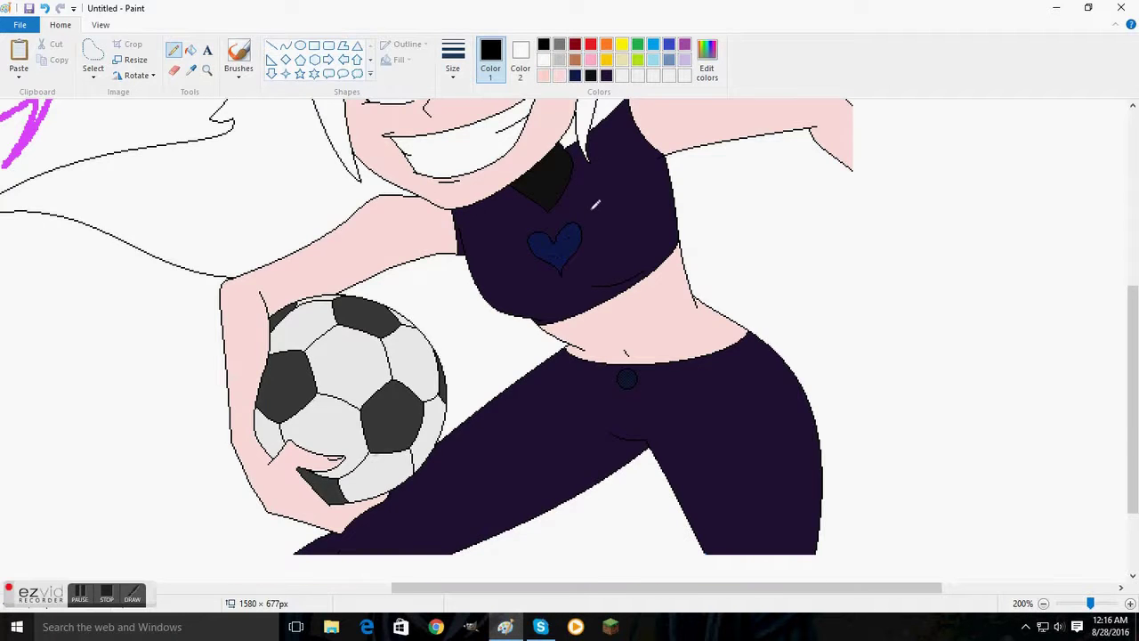
pyautogui.scroll(5, 597, 204)
pyautogui.click(190, 50)
pyautogui.click(328, 247)
pyautogui.click(207, 70)
pyautogui.scroll(3, 369, 258)
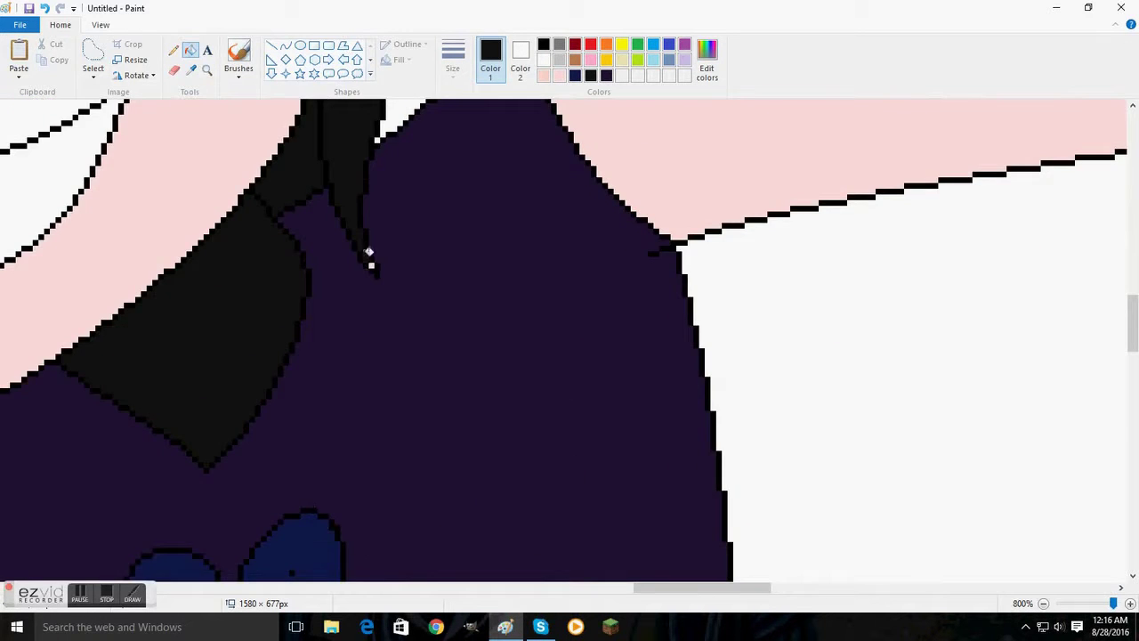
pyautogui.scroll(-4, 369, 258)
pyautogui.scroll(2, 498, 267)
# Step: Paint a dark navy streak down the long side strand using the eraser with navy as the secondary colour
pyautogui.click(520, 58)
pyautogui.click(575, 74)
pyautogui.click(174, 69)
pyautogui.click(453, 62)
pyautogui.click(501, 132)
pyautogui.moveTo(424, 103); pyautogui.dragTo(412, 190)
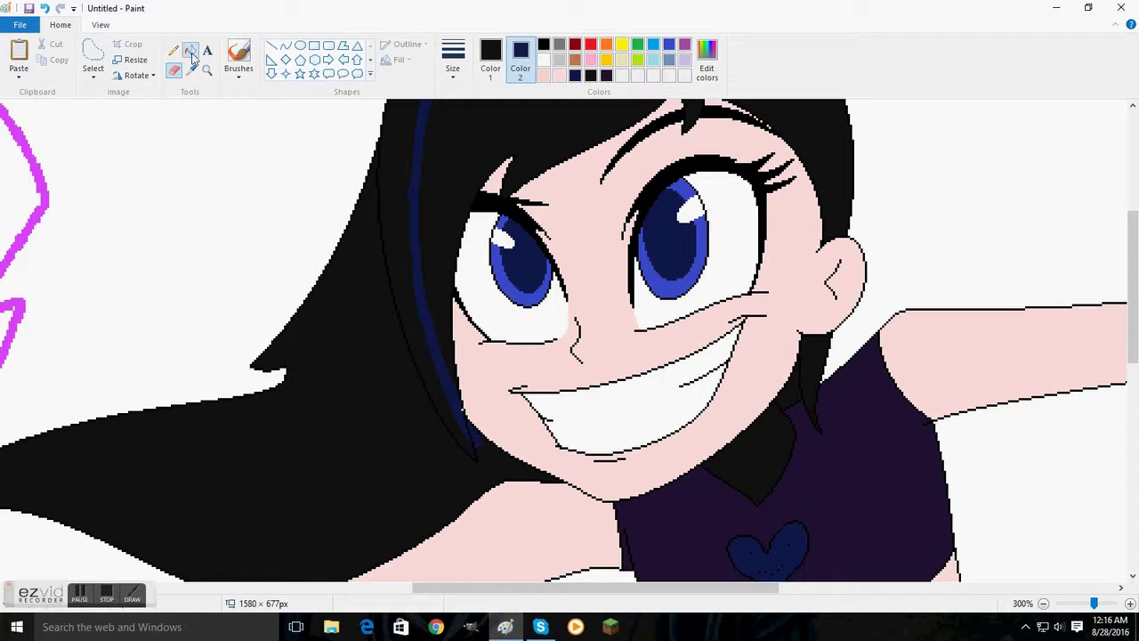
# Step: Paint further dark navy streaks along the crown, the fringe and the long flowing back hair
pyautogui.scroll(3, 660, 178)
pyautogui.click(490, 62)
pyautogui.scroll(-3, 569, 338)
pyautogui.scroll(-1, 570, 338)
pyautogui.scroll(1, 570, 338)
pyautogui.hscroll(-3, 570, 338)
pyautogui.scroll(-1, 570, 338)
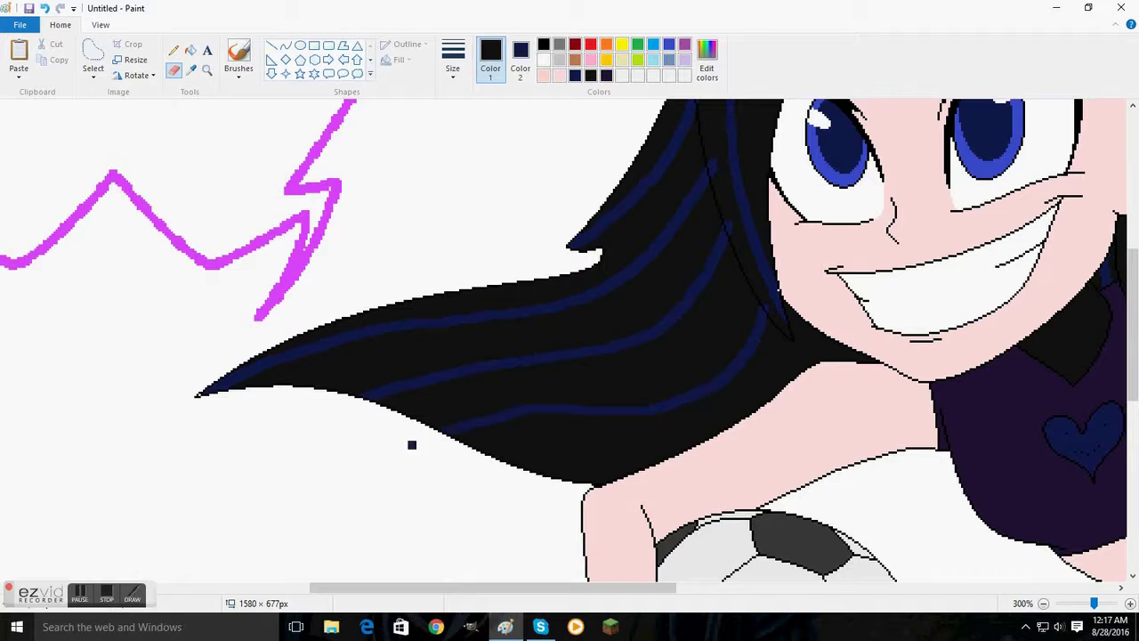
pyautogui.scroll(1, 725, 216)
pyautogui.scroll(2, 778, 418)
pyautogui.hscroll(3, 778, 419)
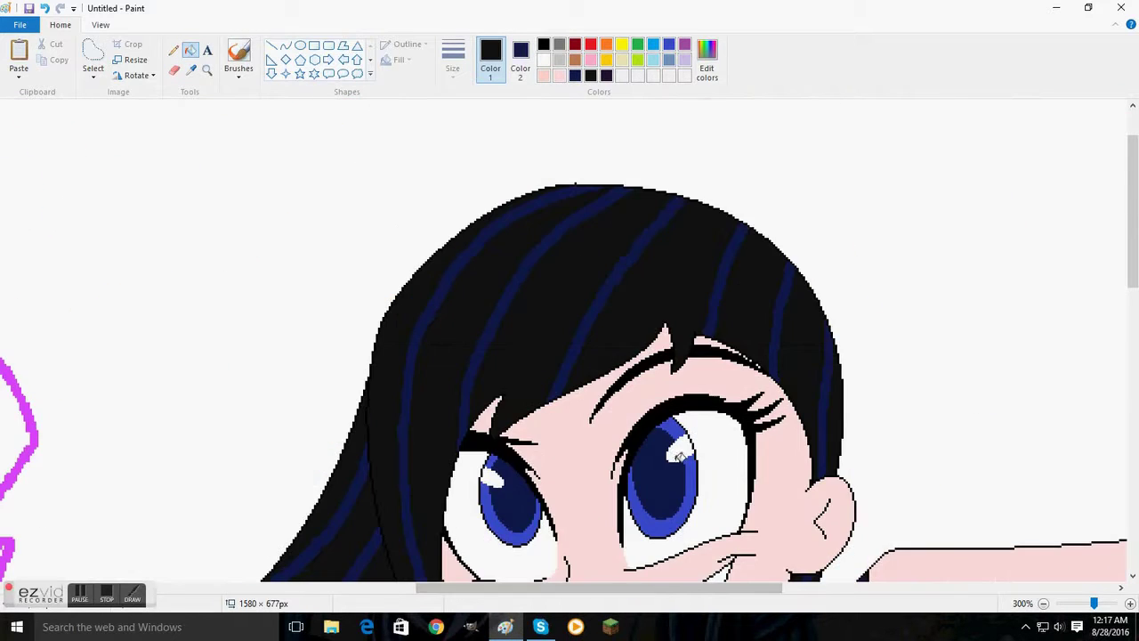
# Step: Add dark purple streaks between the navy streaks in the hair
pyautogui.scroll(-3, 665, 178)
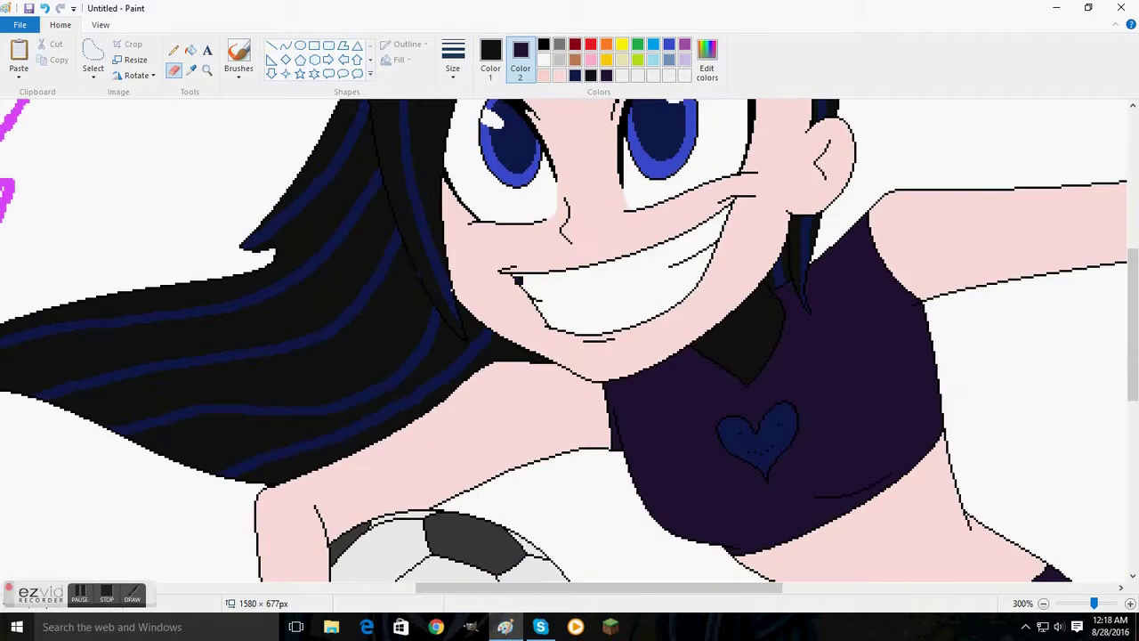
pyautogui.click(490, 57)
pyautogui.click(494, 241)
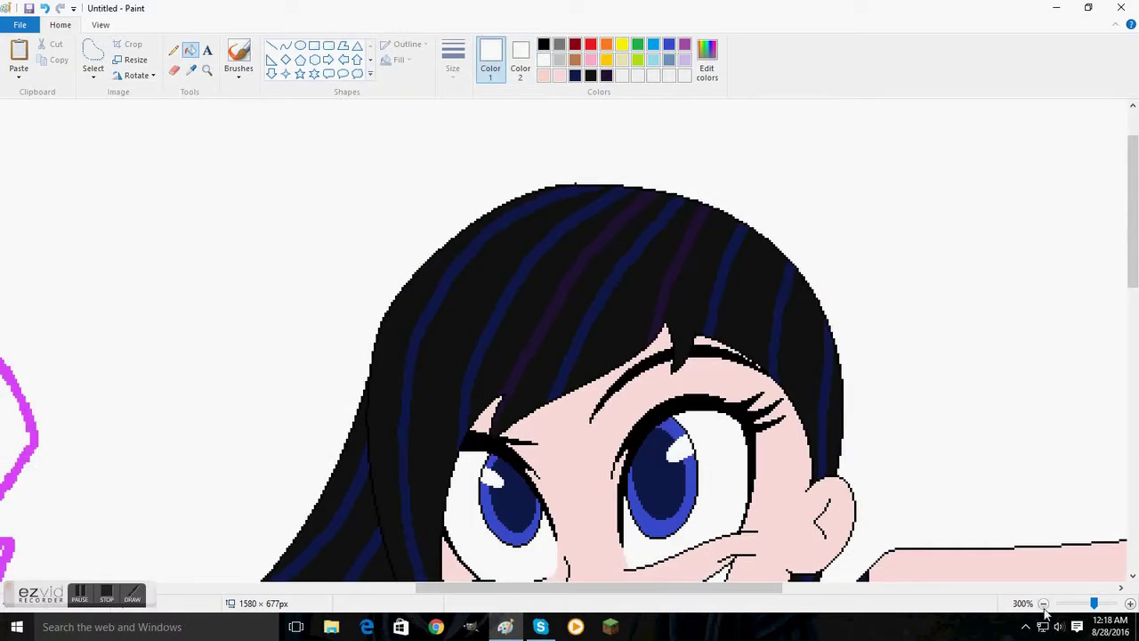
# Step: Draw the black mask outline around the larger eye and across the bridge of the nose
pyautogui.click(494, 258)
pyautogui.moveTo(479, 302); pyautogui.dragTo(559, 151)
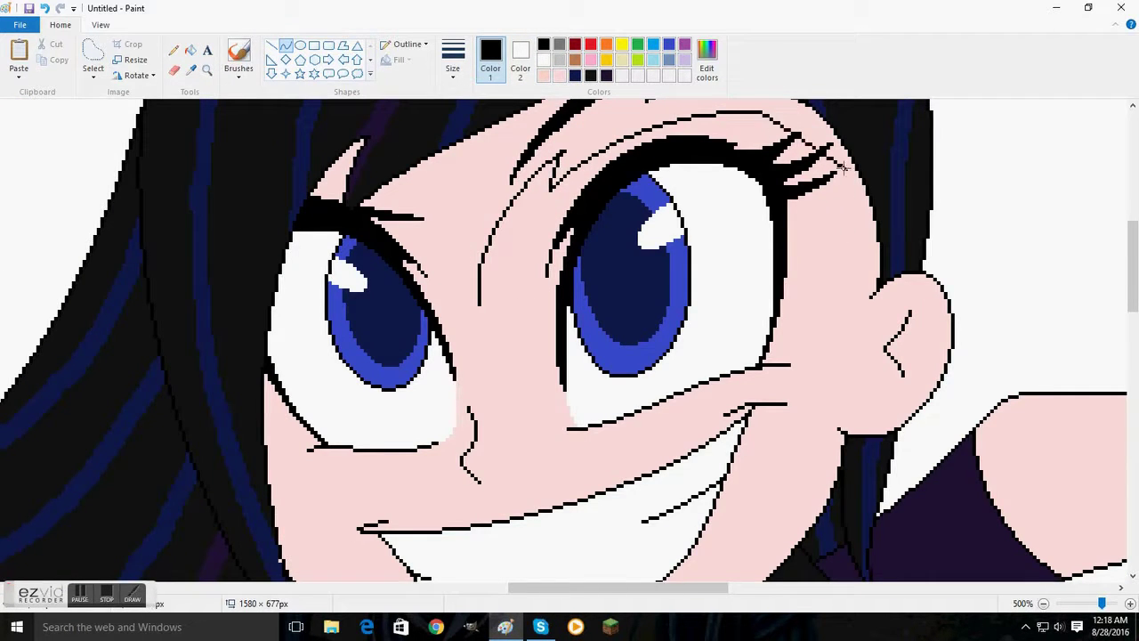
pyautogui.moveTo(828, 195); pyautogui.dragTo(781, 380)
pyautogui.moveTo(805, 287); pyautogui.dragTo(922, 279)
pyautogui.moveTo(622, 432); pyautogui.dragTo(537, 439)
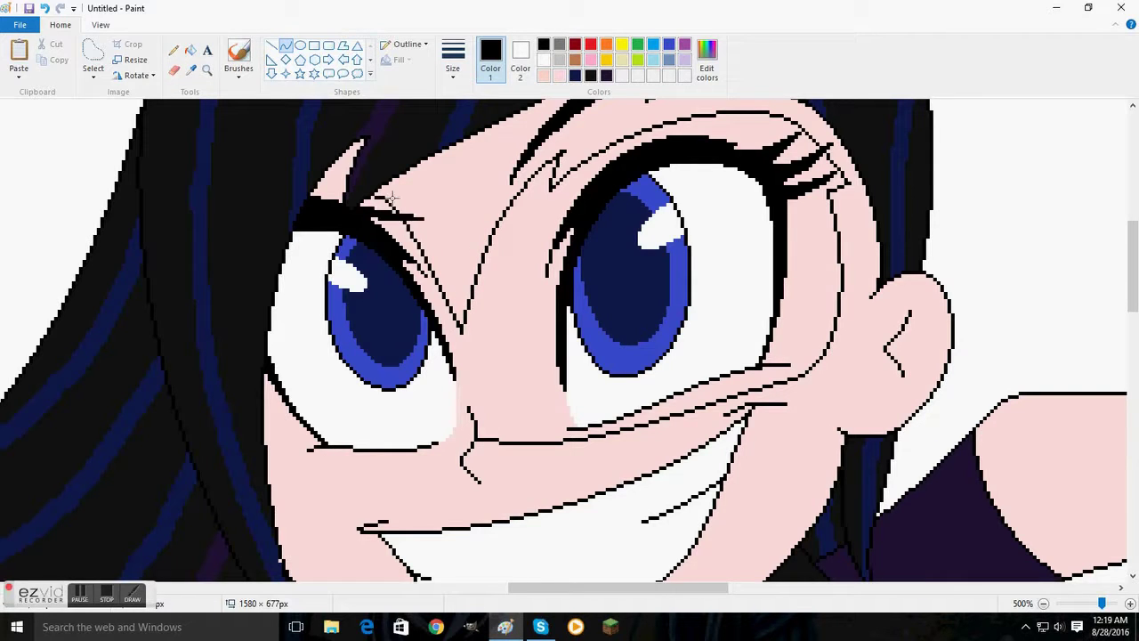
# Step: Close the mask outline beneath the smaller eye and fill the mask with dark navy
pyautogui.scroll(-3, 512, 201)
pyautogui.moveTo(267, 285); pyautogui.dragTo(459, 338)
pyautogui.click(575, 75)
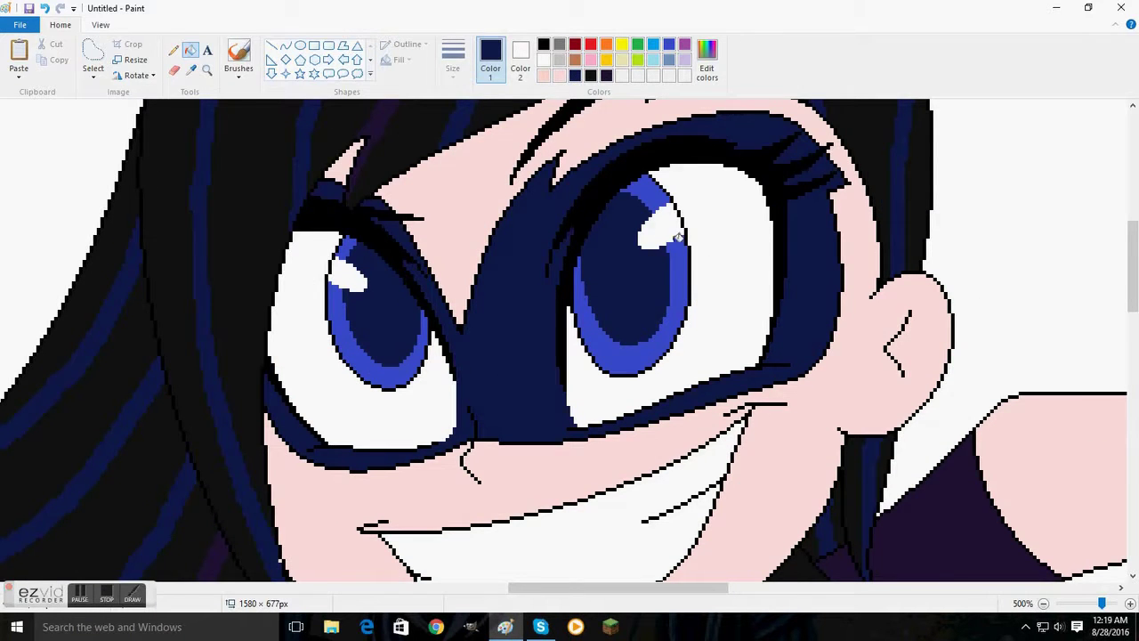
pyautogui.scroll(-4, 679, 236)
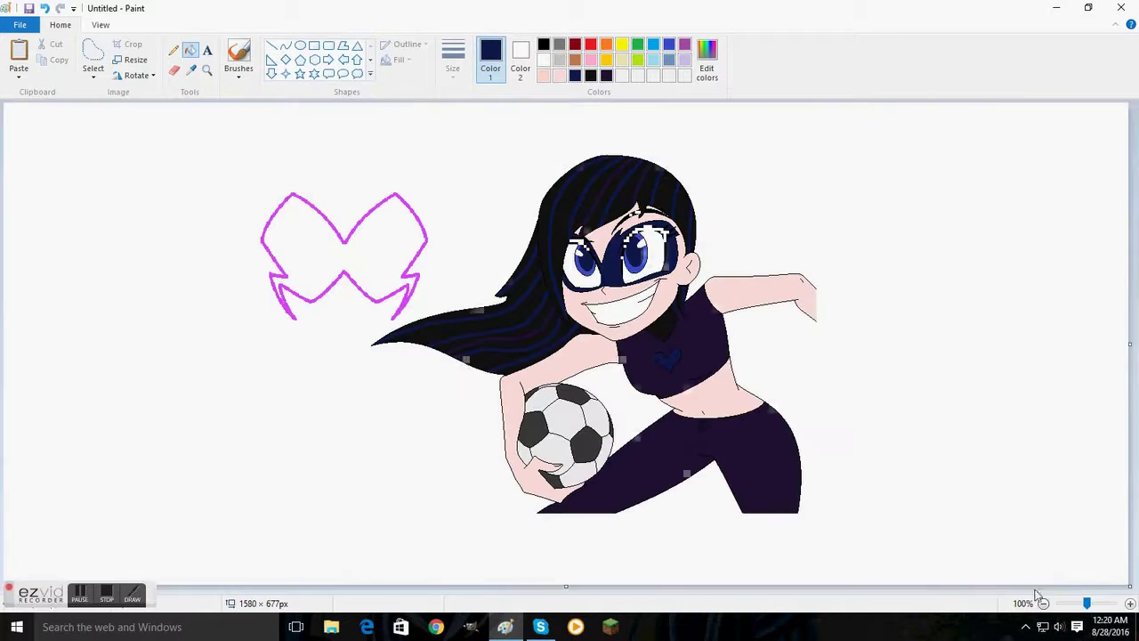
# Step: Select the magenta mask sketch beside the character freehand and move it onto the face
pyautogui.click(93, 55)
pyautogui.moveTo(343, 218); pyautogui.dragTo(426, 260)
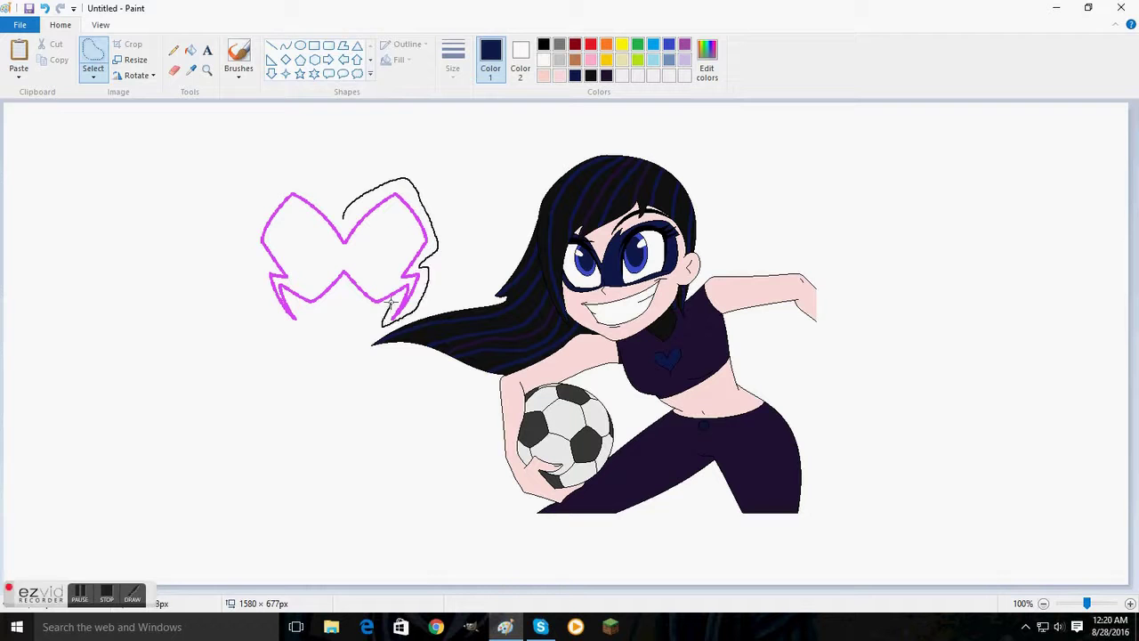
pyautogui.moveTo(262, 203); pyautogui.dragTo(260, 205)
pyautogui.moveTo(336, 257); pyautogui.dragTo(601, 261)
# Step: Examine the soccer ball and the hand holding it up close
pyautogui.click(207, 69)
pyautogui.click(565, 436)
pyautogui.click(565, 436)
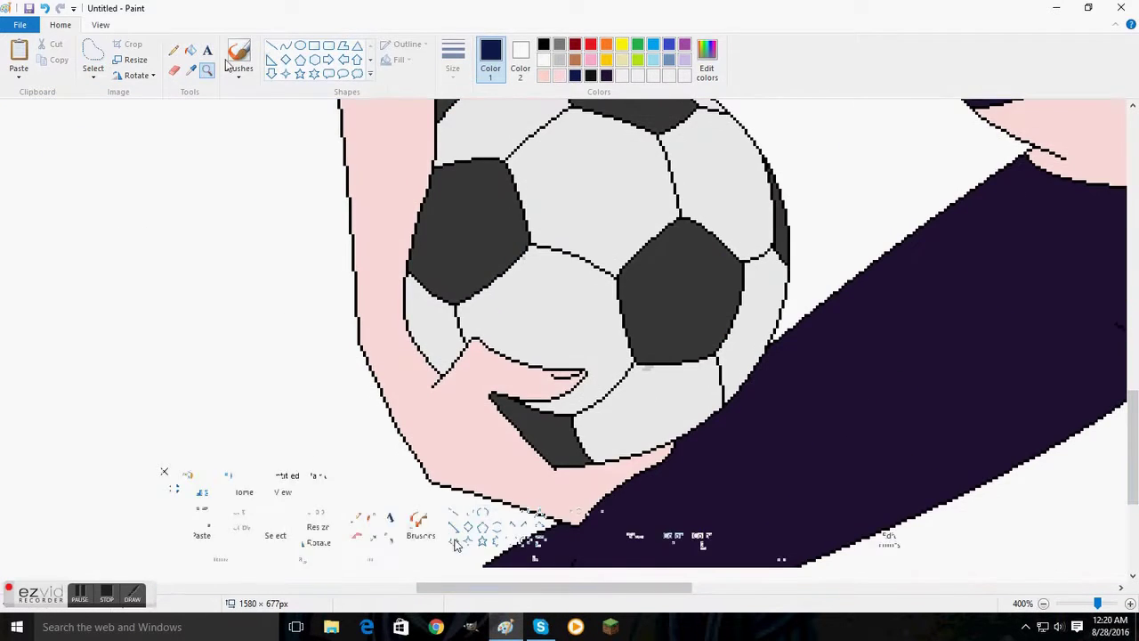
pyautogui.scroll(3, 690, 419)
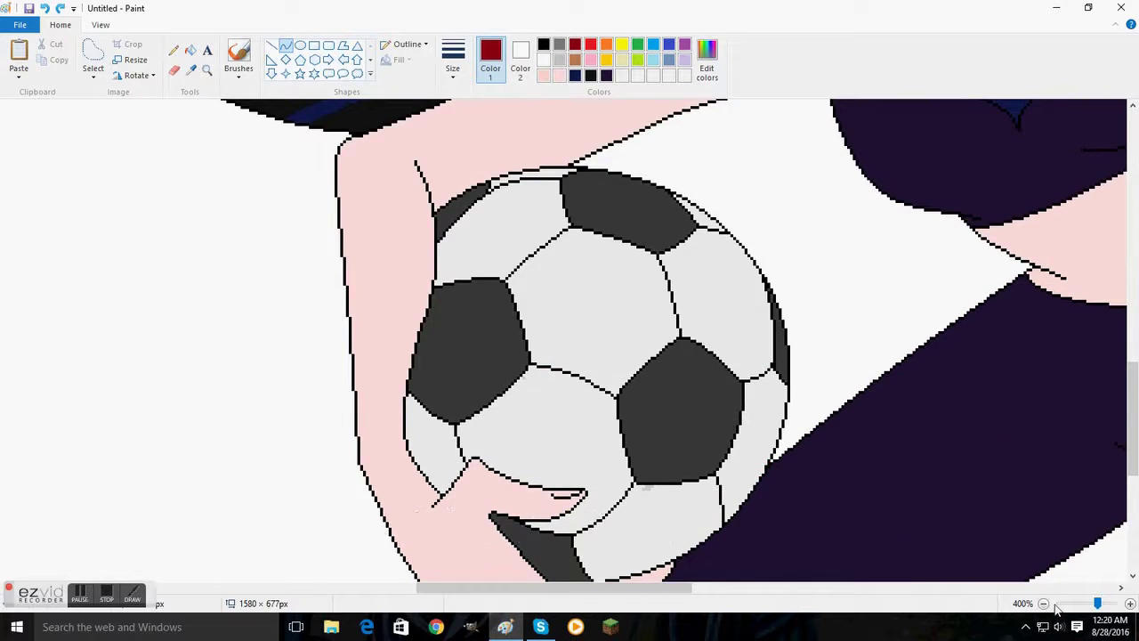
pyautogui.scroll(-1, 516, 333)
pyautogui.scroll(3, 416, 554)
pyautogui.scroll(3, 416, 554)
pyautogui.moveTo(227, 229); pyautogui.dragTo(127, 347)
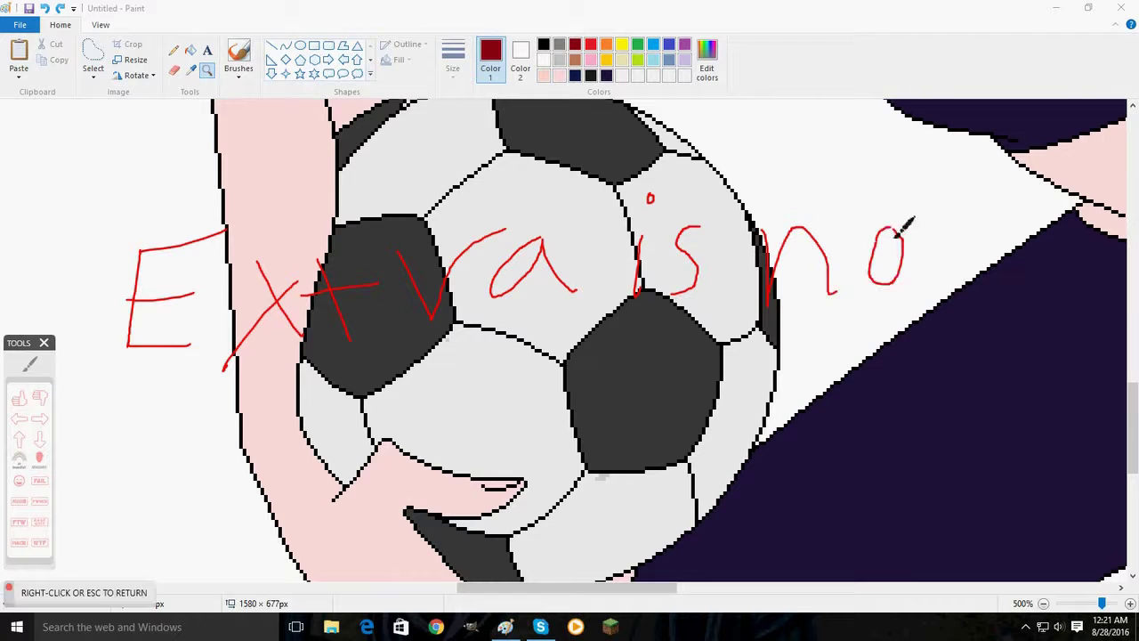
pyautogui.moveTo(166, 409); pyautogui.dragTo(242, 467)
pyautogui.moveTo(282, 443); pyautogui.dragTo(340, 470)
pyautogui.moveTo(360, 443); pyautogui.dragTo(429, 472)
pyautogui.moveTo(485, 417); pyautogui.dragTo(509, 445)
pyautogui.moveTo(527, 452); pyautogui.dragTo(563, 443)
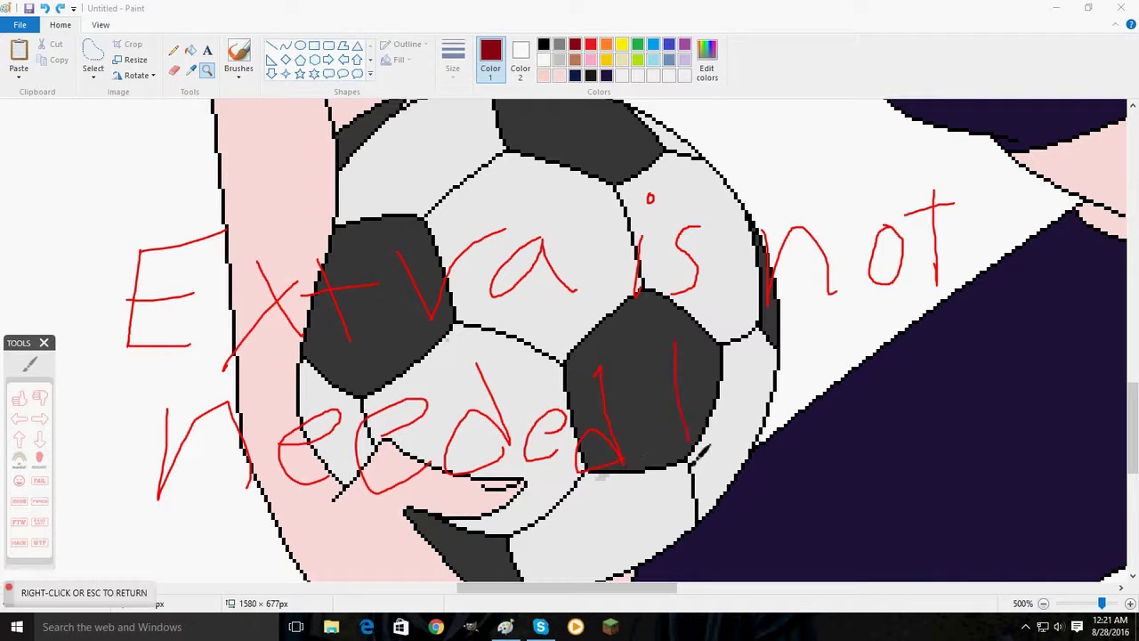
pyautogui.click(30, 364)
pyautogui.moveTo(134, 122); pyautogui.dragTo(120, 153)
pyautogui.click(30, 363)
pyautogui.moveTo(553, 103)
pyautogui.mouseDown()
pyautogui.moveTo(703, 70)
pyautogui.moveTo(728, 51)
pyautogui.moveTo(534, 356)
pyautogui.moveTo(623, 267)
pyautogui.mouseUp()
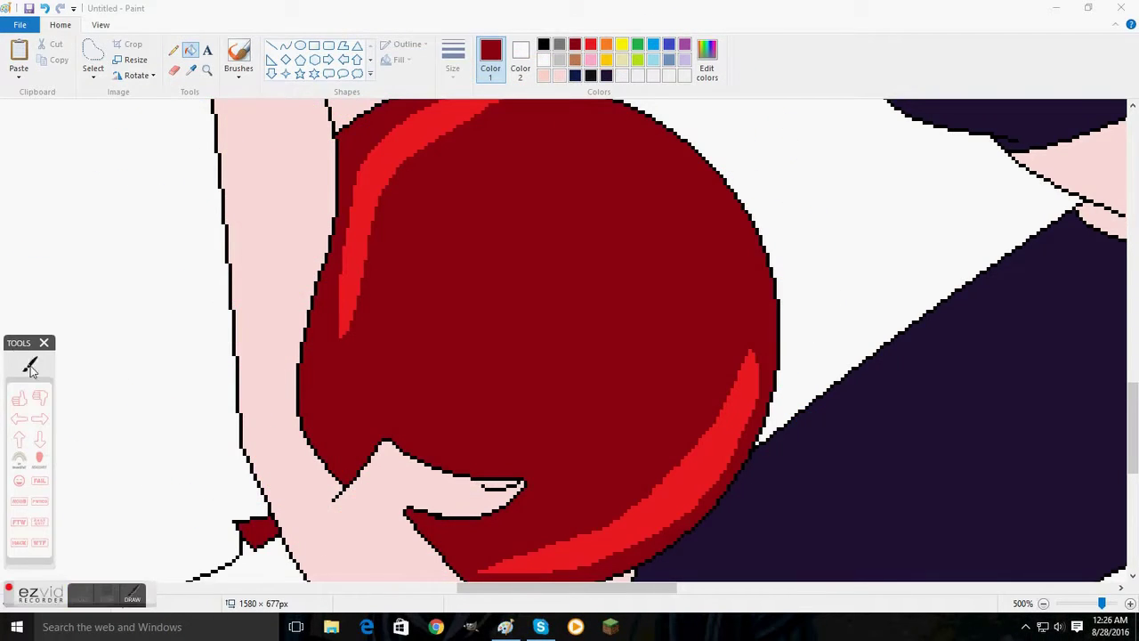
pyautogui.moveTo(336, 140); pyautogui.dragTo(405, 370)
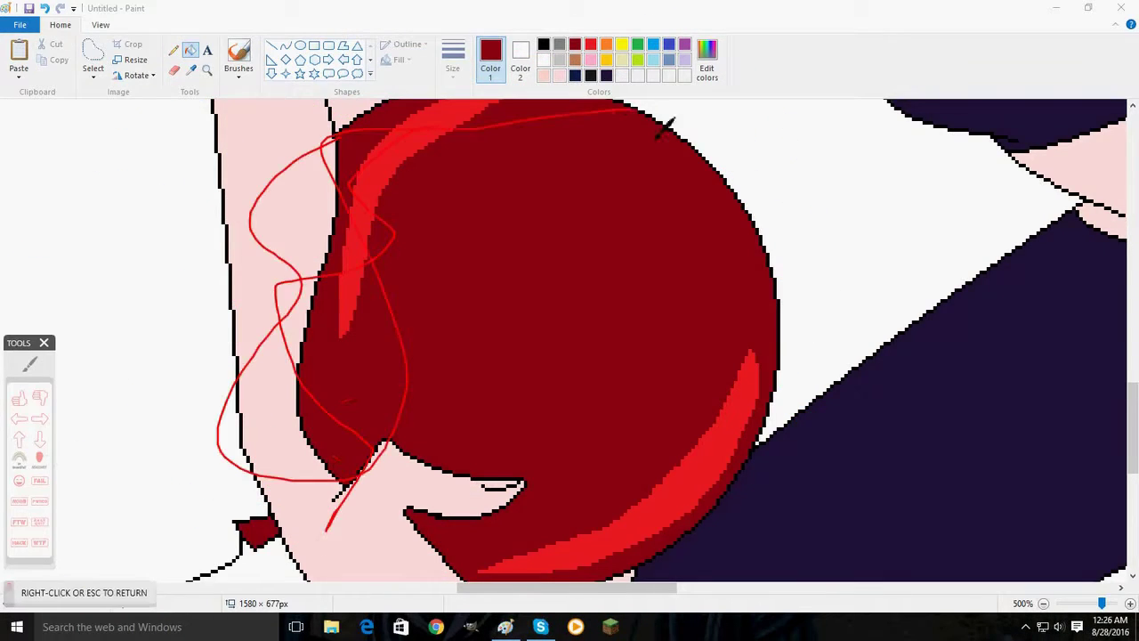
pyautogui.moveTo(389, 277); pyautogui.dragTo(437, 241)
pyautogui.click(30, 363)
pyautogui.moveTo(39, 115); pyautogui.dragTo(69, 223)
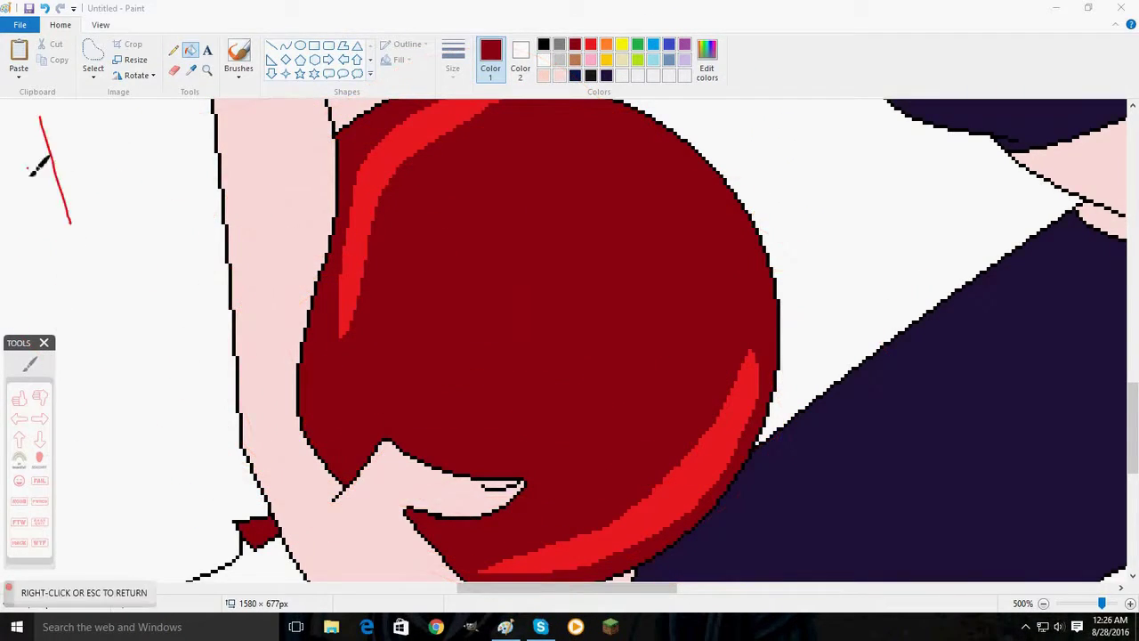
pyautogui.moveTo(27, 167); pyautogui.dragTo(93, 130)
pyautogui.moveTo(141, 159); pyautogui.dragTo(183, 218)
pyautogui.moveTo(89, 283); pyautogui.dragTo(94, 313)
pyautogui.press('Escape')
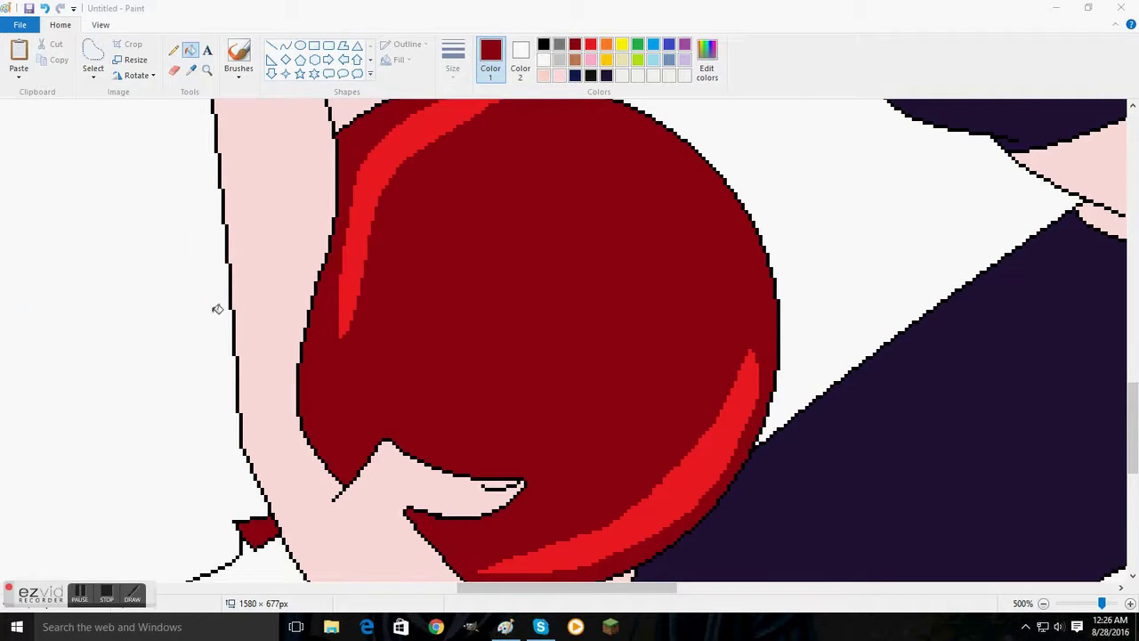
# Step: Draw a downward-bowed black pocket line on the hip of the pants
pyautogui.scroll(-3, 552, 257)
pyautogui.click(1044, 604)
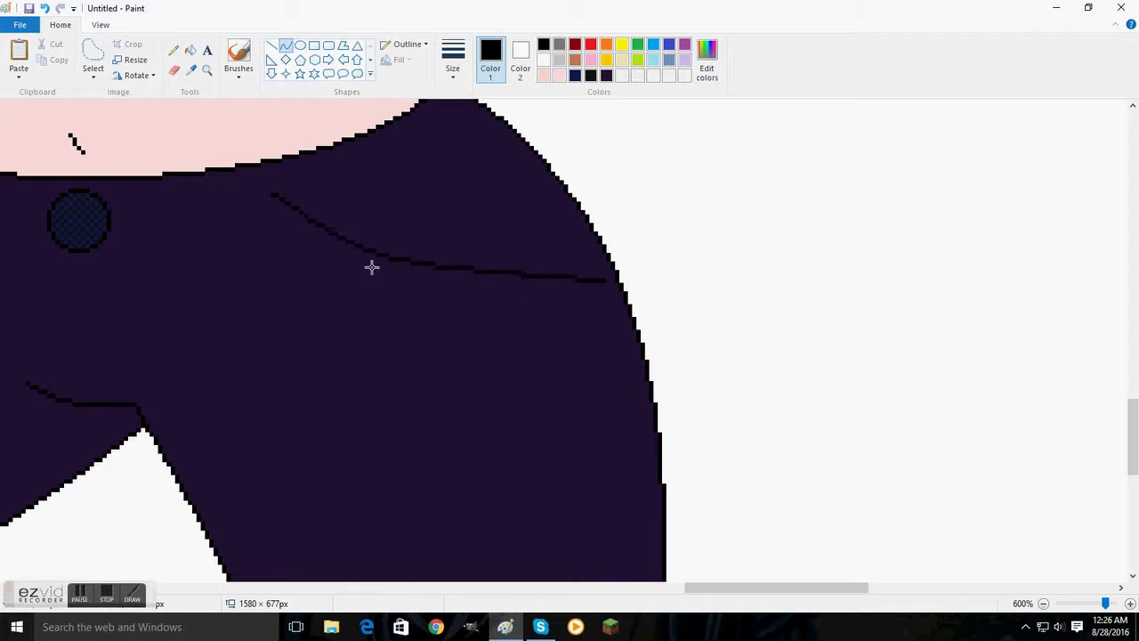
pyautogui.moveTo(372, 267); pyautogui.dragTo(467, 317)
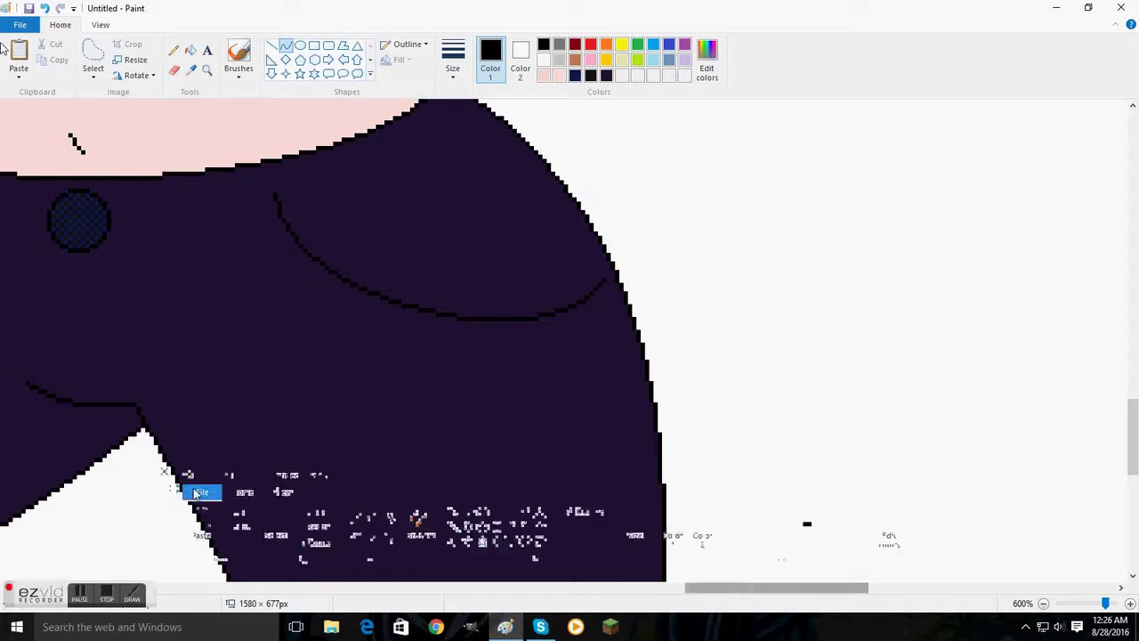
pyautogui.hscroll(-5, 517, 190)
pyautogui.moveTo(357, 216); pyautogui.dragTo(472, 229)
# Step: Draw a round object with an inner rim and a small rounded shape beside it, sticking out of the hip pocket
pyautogui.hscroll(5, 446, 248)
pyautogui.moveTo(368, 263)
pyautogui.mouseDown()
pyautogui.moveTo(532, 295)
pyautogui.moveTo(530, 251)
pyautogui.mouseUp()
pyautogui.moveTo(383, 223); pyautogui.dragTo(350, 168)
pyautogui.moveTo(498, 178); pyautogui.dragTo(541, 163)
pyautogui.moveTo(527, 261); pyautogui.dragTo(557, 251)
pyautogui.moveTo(498, 231); pyautogui.dragTo(482, 201)
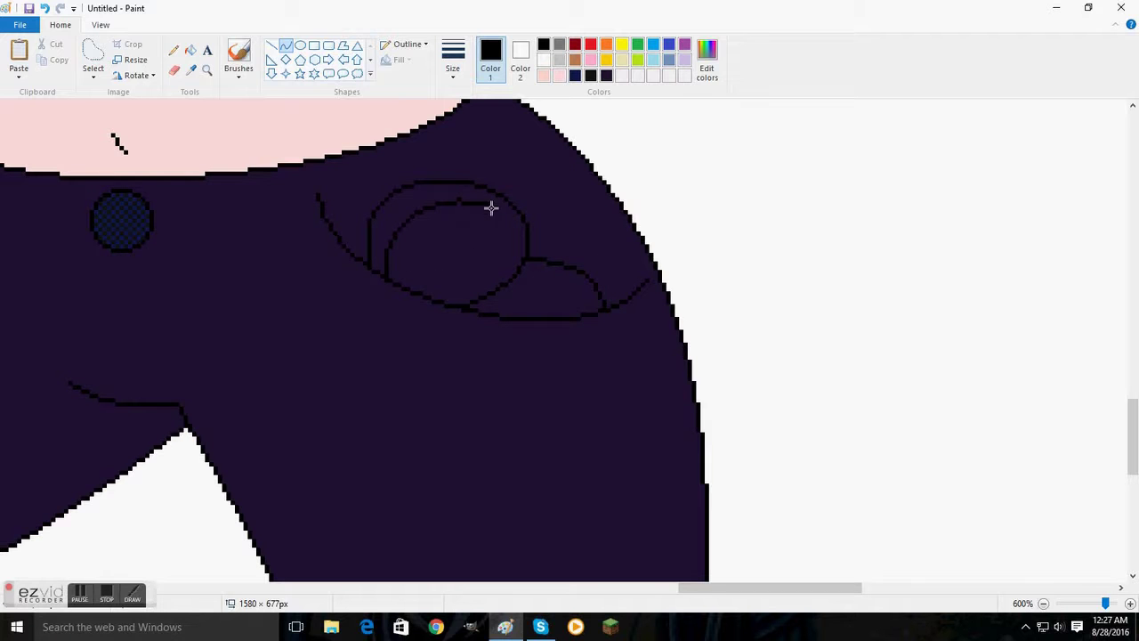
# Step: Fill the rim of the round pocket object and the small rounded shape beside it with dark gray
pyautogui.click(190, 50)
pyautogui.click(559, 44)
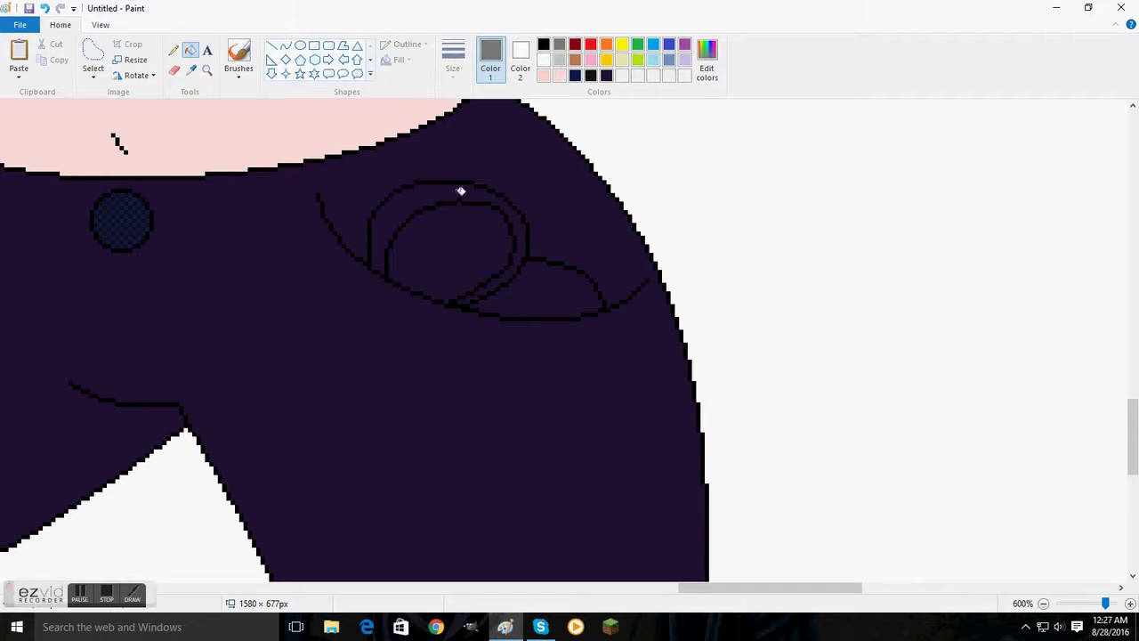
pyautogui.click(457, 193)
pyautogui.click(552, 288)
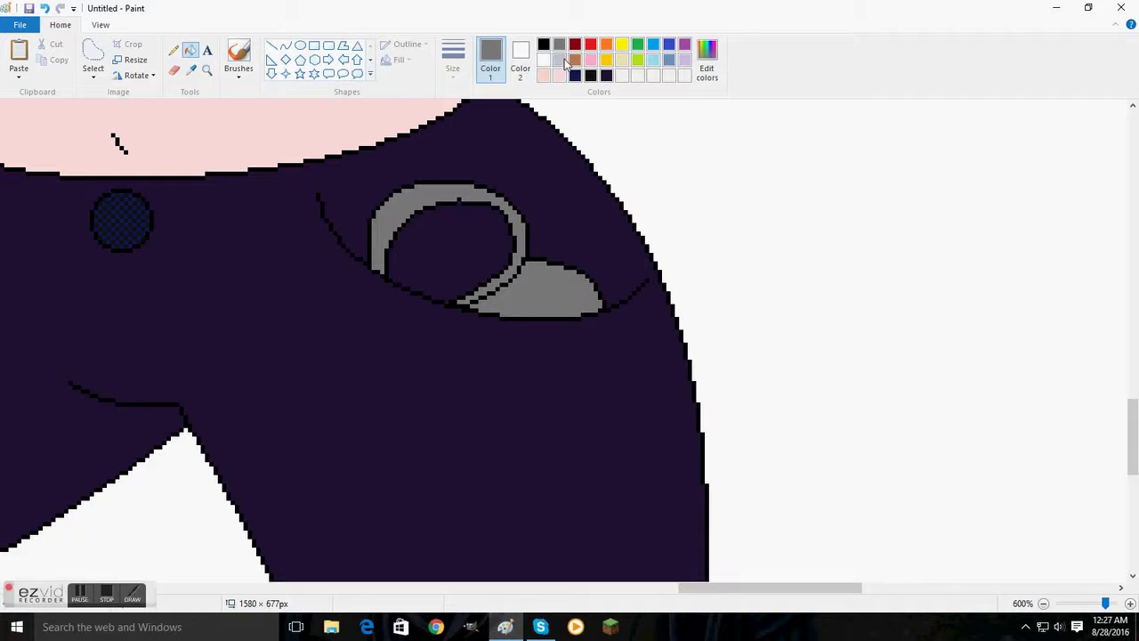
# Step: Color the inside of the round pocket object light gray with diagonal white shine streaks across it
pyautogui.click(561, 60)
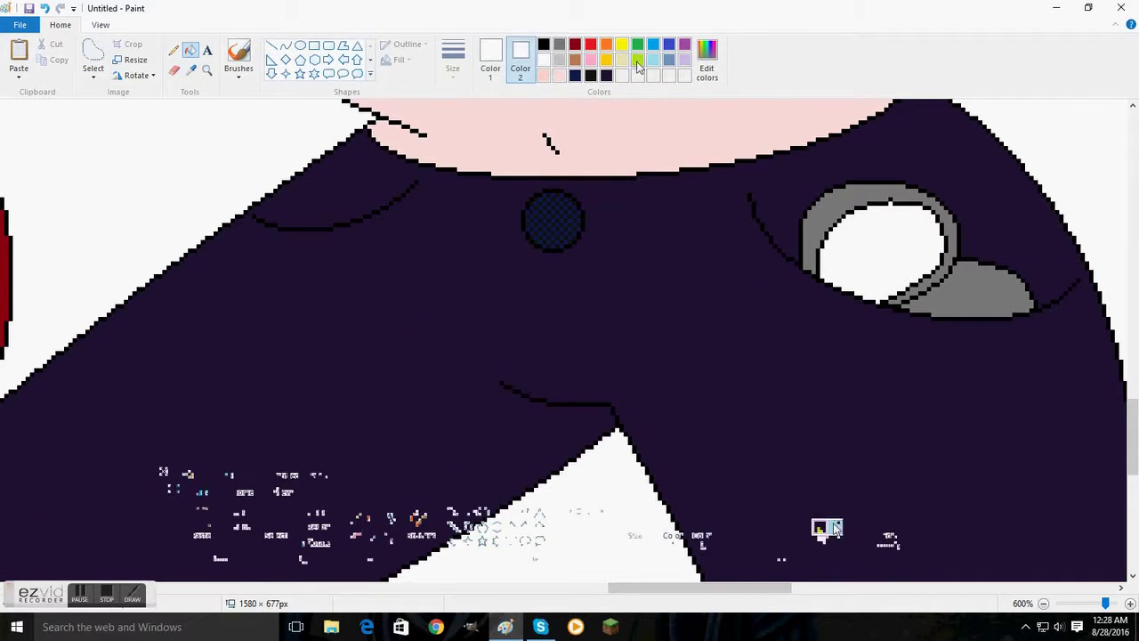
pyautogui.moveTo(619, 441); pyautogui.dragTo(606, 495)
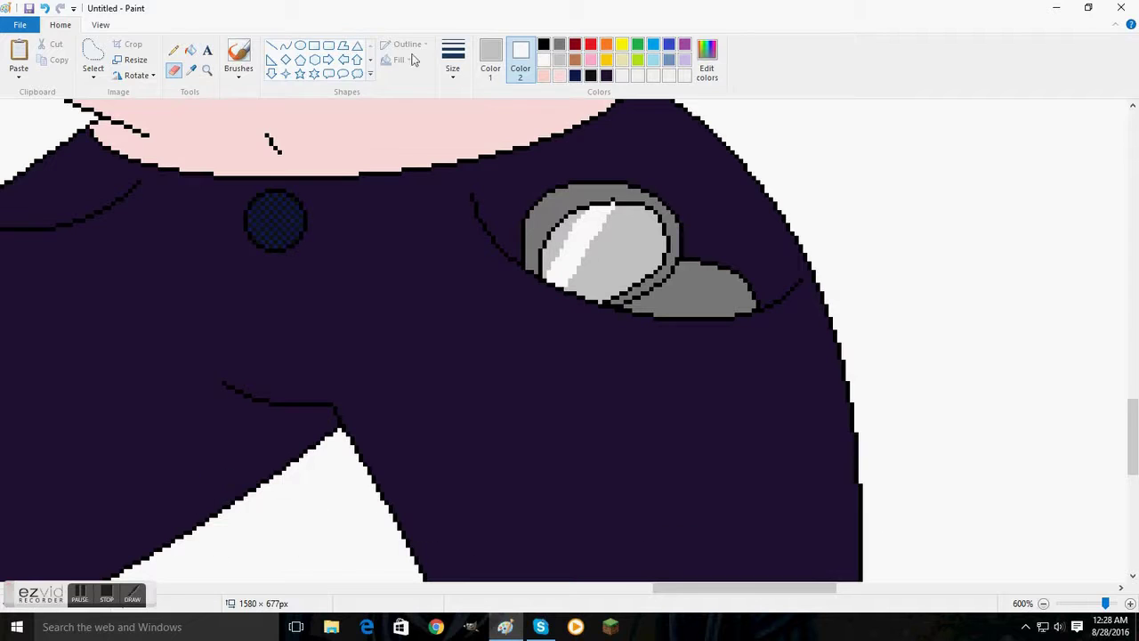
pyautogui.click(173, 50)
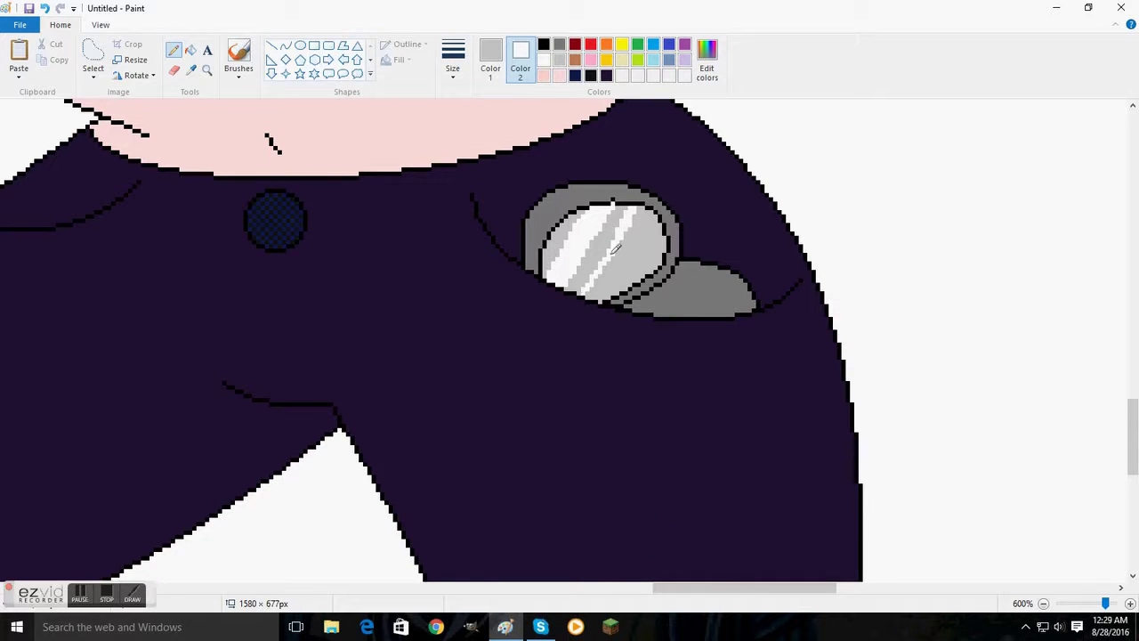
# Step: Draw a black crosshatched mesh over the dark gray rounded shape in the pocket
pyautogui.click(490, 55)
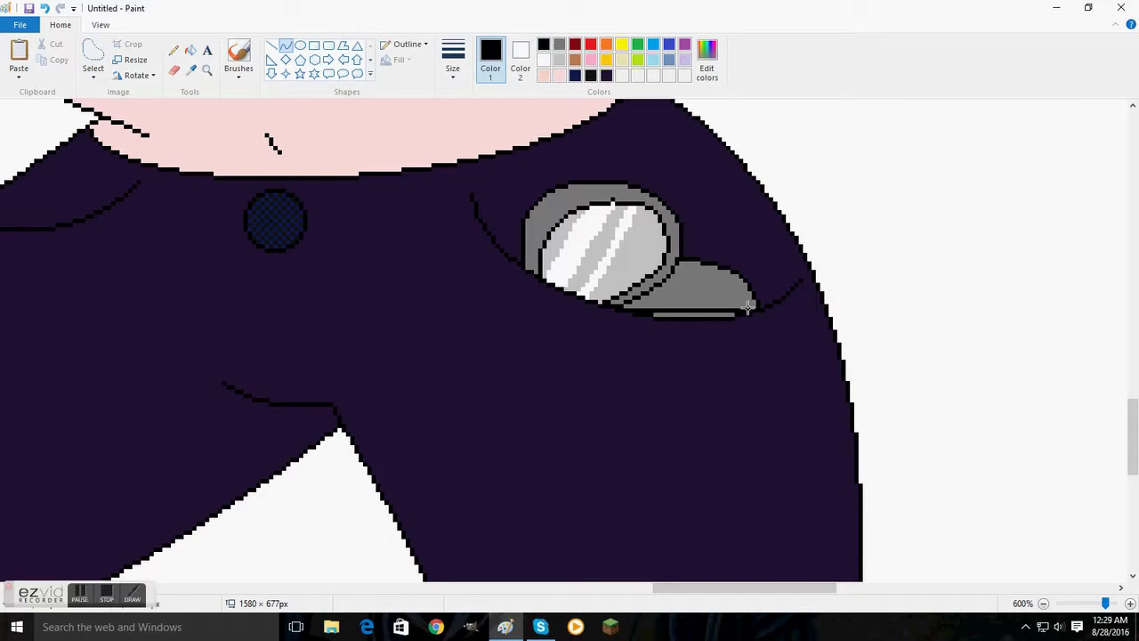
pyautogui.moveTo(748, 307); pyautogui.dragTo(711, 242)
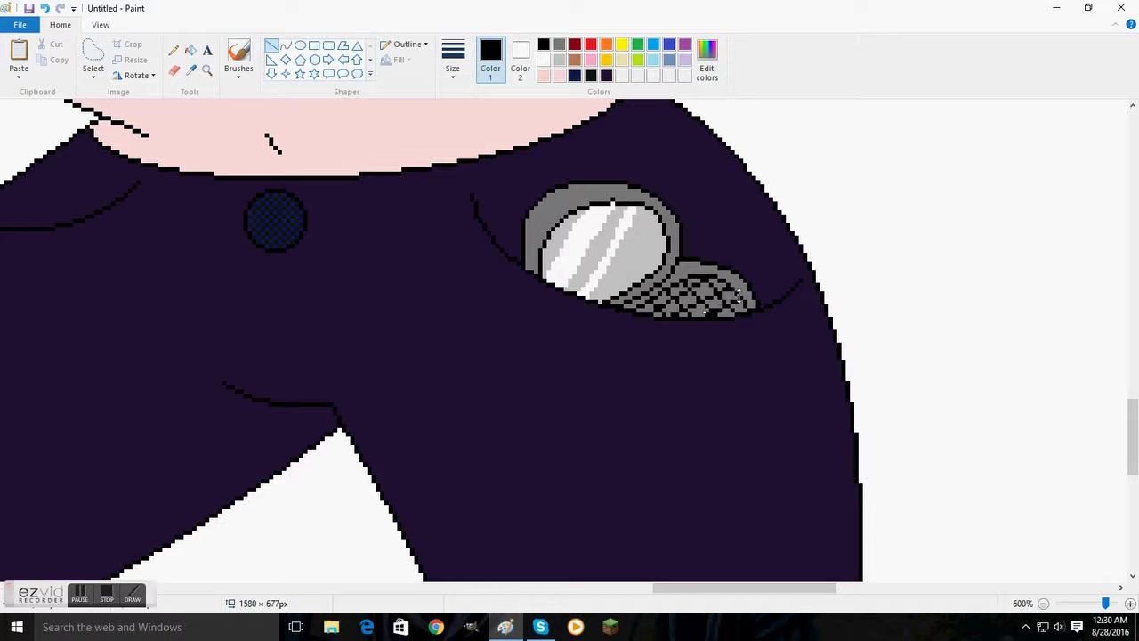
# Step: Draw the black outline of a two-lobed bow with a small knot in the blank area beside the hip
pyautogui.scroll(-2, 738, 351)
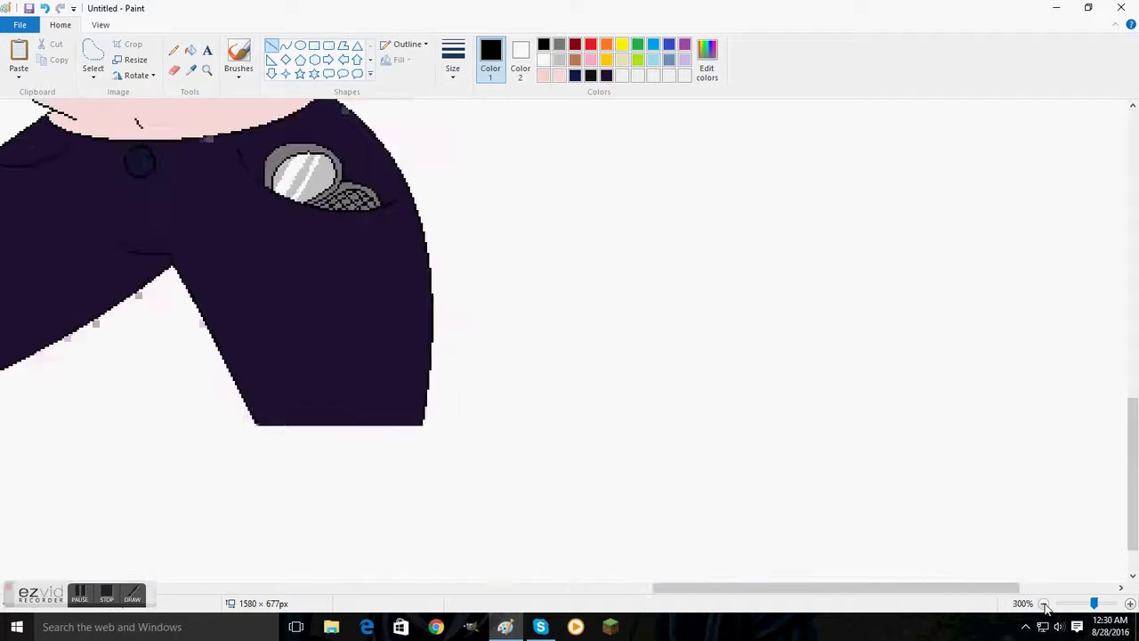
pyautogui.scroll(3, 92, 541)
pyautogui.click(174, 50)
pyautogui.moveTo(386, 283)
pyautogui.mouseDown()
pyautogui.moveTo(470, 120)
pyautogui.moveTo(392, 289)
pyautogui.moveTo(559, 318)
pyautogui.moveTo(401, 299)
pyautogui.mouseUp()
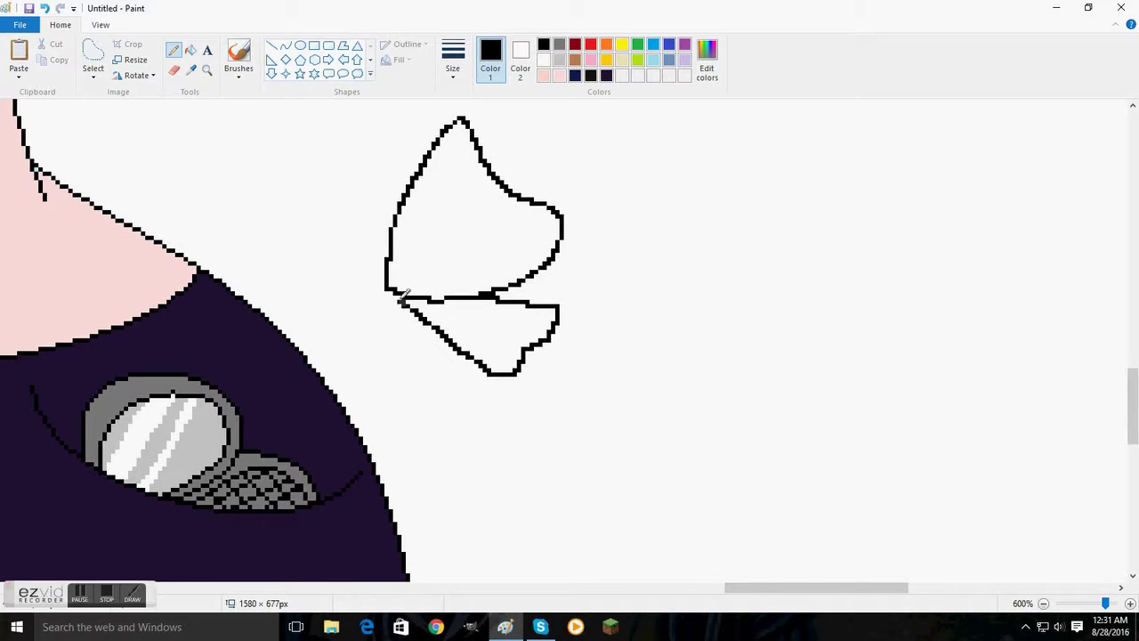
# Step: Fill both bow lobes and the knot with near-black
pyautogui.click(190, 50)
pyautogui.click(477, 223)
pyautogui.click(498, 331)
pyautogui.click(377, 278)
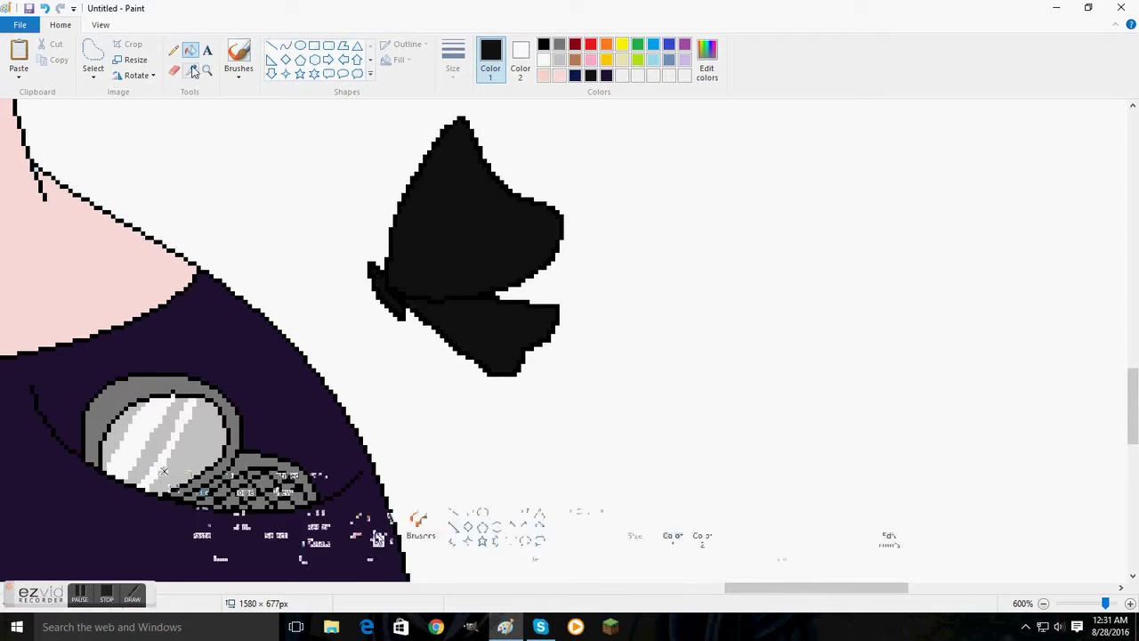
# Step: Paint dark purple diagonal stripes across both bow lobes and color the knot dark purple
pyautogui.rightClick(606, 75)
pyautogui.click(174, 69)
pyautogui.click(453, 62)
pyautogui.click(483, 98)
pyautogui.moveTo(459, 124)
pyautogui.mouseDown()
pyautogui.moveTo(408, 192)
pyautogui.moveTo(372, 281)
pyautogui.moveTo(415, 313)
pyautogui.moveTo(418, 346)
pyautogui.mouseUp()
# Step: Mix a custom medium purple and recolor the bow's dark purple stripes and knot with it
pyautogui.click(521, 55)
pyautogui.click(707, 62)
pyautogui.moveTo(728, 313); pyautogui.dragTo(727, 303)
pyautogui.click(437, 407)
pyautogui.click(491, 57)
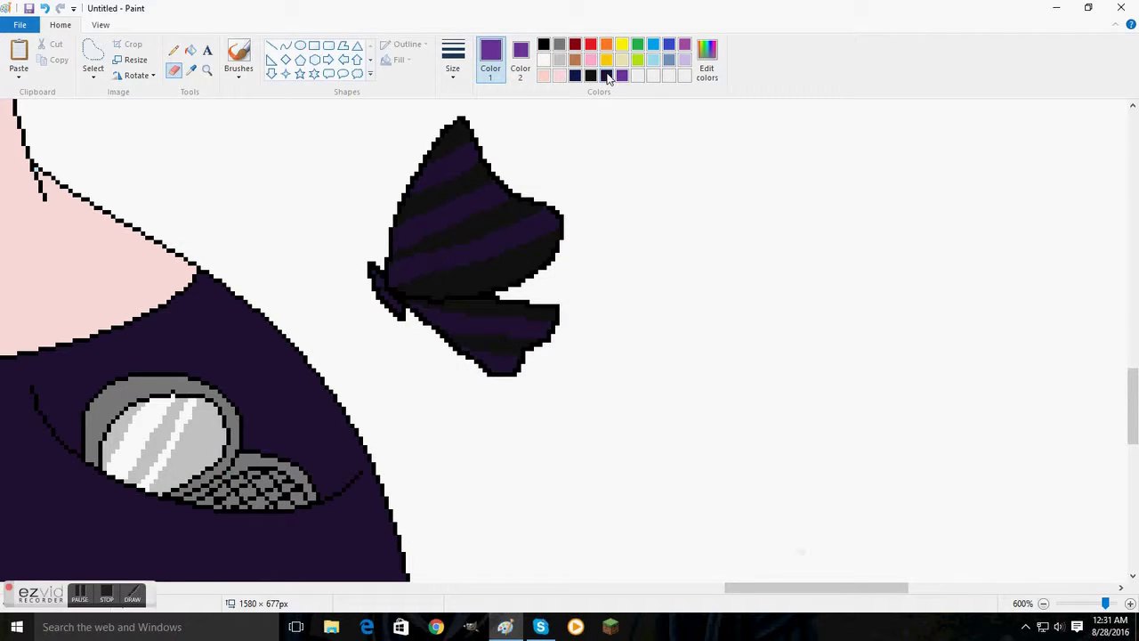
pyautogui.click(606, 75)
pyautogui.moveTo(389, 302); pyautogui.dragTo(434, 253)
pyautogui.moveTo(465, 219); pyautogui.dragTo(496, 180)
pyautogui.moveTo(443, 313); pyautogui.dragTo(475, 341)
pyautogui.moveTo(482, 261); pyautogui.dragTo(561, 204)
pyautogui.moveTo(470, 319); pyautogui.dragTo(543, 336)
# Step: Mix a lighter custom purple and place five square spots of it on the stripes of both bow lobes
pyautogui.click(521, 55)
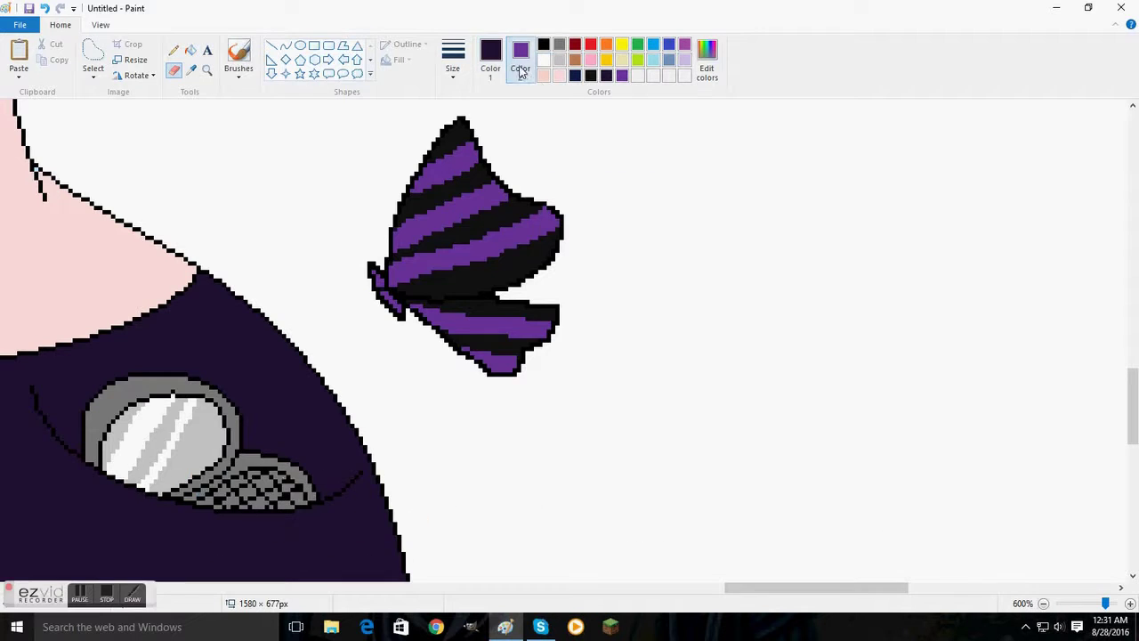
pyautogui.click(707, 62)
pyautogui.moveTo(725, 285); pyautogui.dragTo(721, 265)
pyautogui.click(667, 287)
pyautogui.click(437, 407)
pyautogui.click(450, 171)
pyautogui.click(453, 58)
pyautogui.click(469, 117)
pyautogui.click(512, 234)
pyautogui.click(423, 227)
pyautogui.click(444, 274)
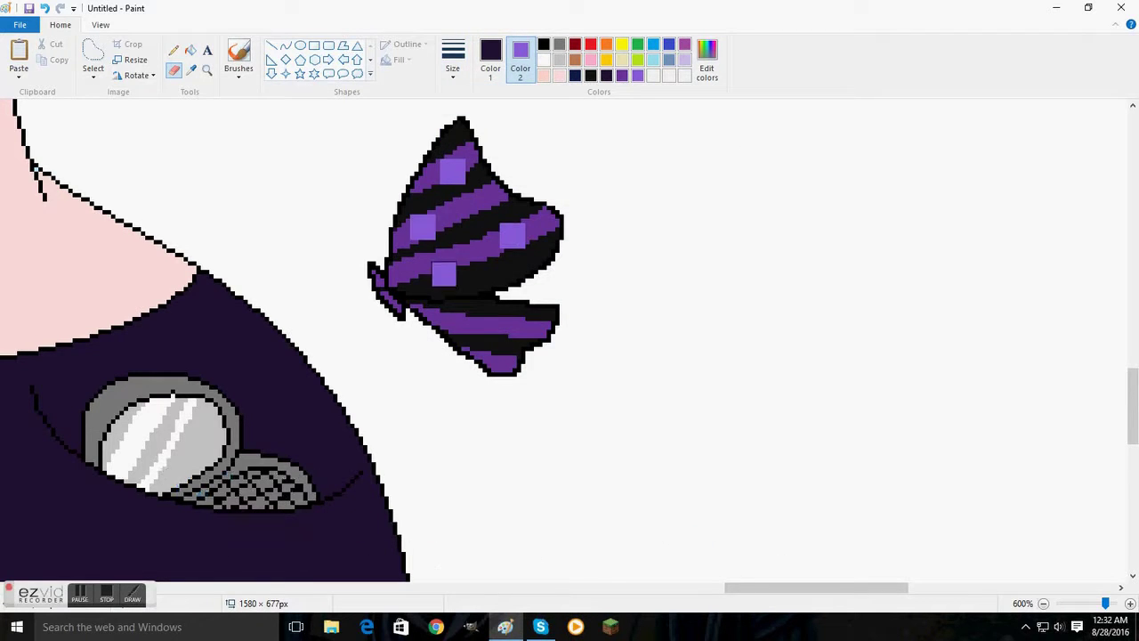
pyautogui.click(478, 330)
# Step: Add light purple highlights to the bow's knot and move the bow onto the object in the hip pocket
pyautogui.click(491, 58)
pyautogui.click(622, 75)
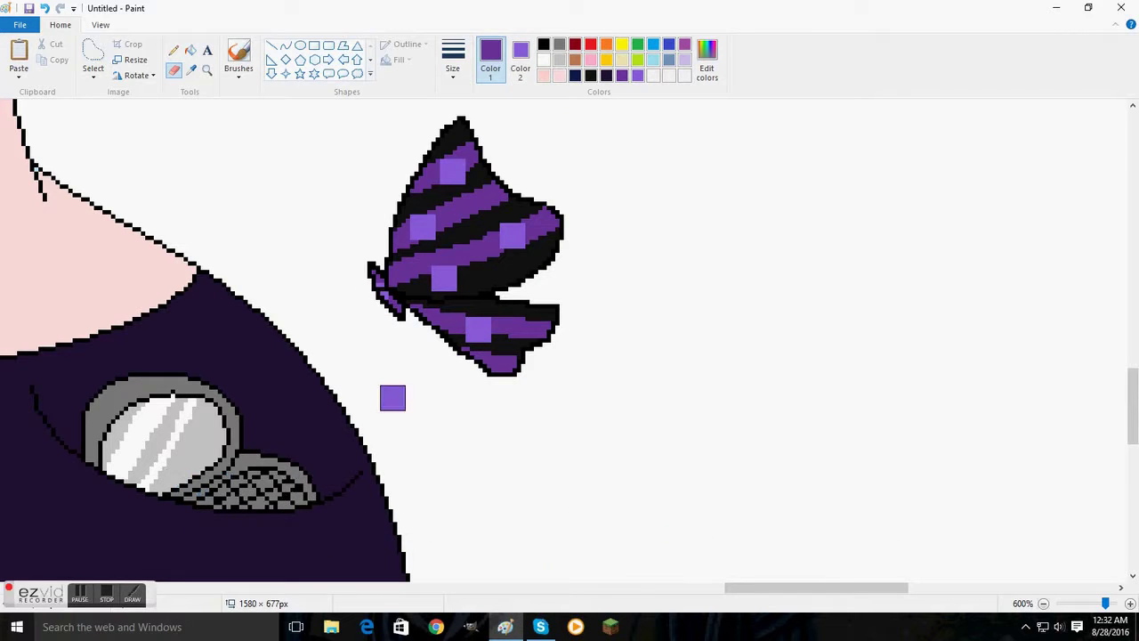
pyautogui.scroll(-4, 908, 537)
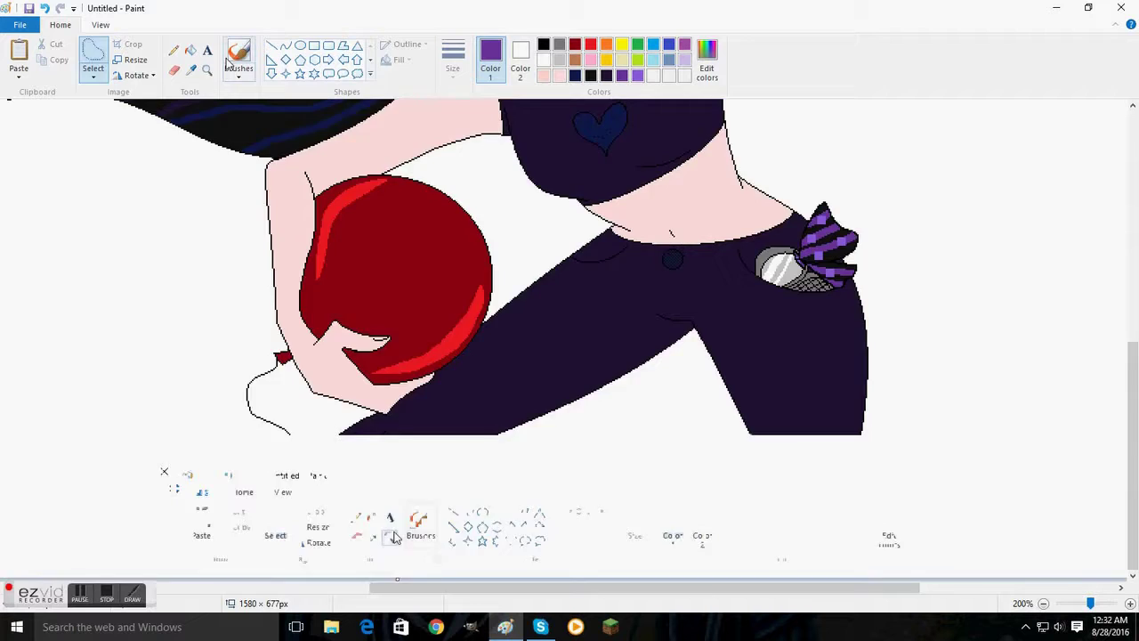
pyautogui.click(207, 69)
pyautogui.click(190, 444)
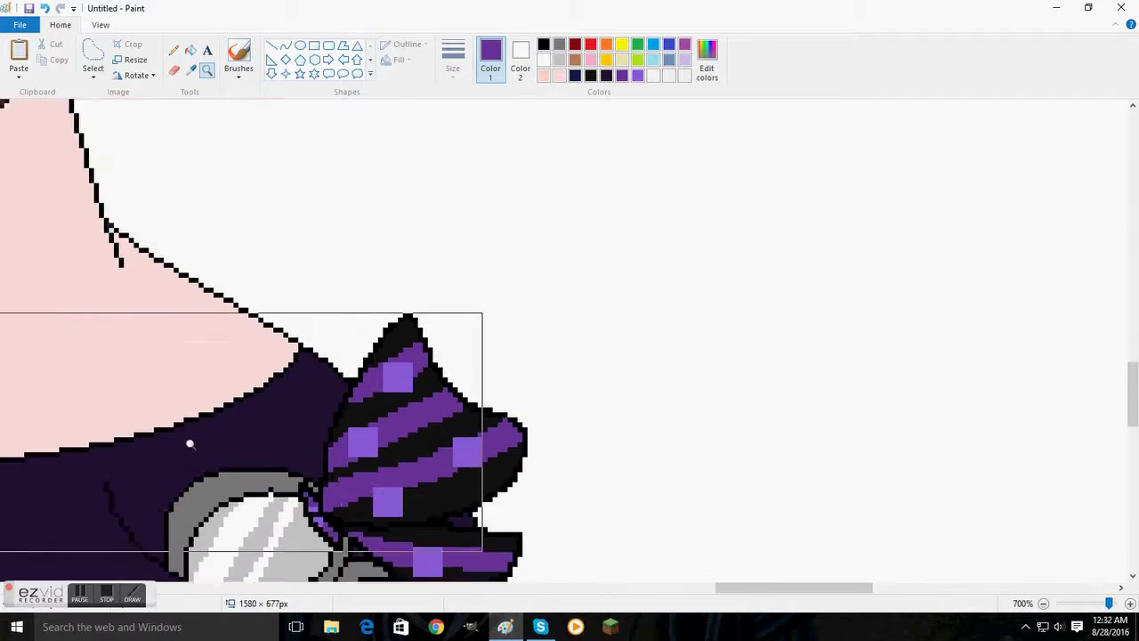
pyautogui.click(132, 594)
pyautogui.moveTo(525, 234); pyautogui.dragTo(681, 241)
pyautogui.moveTo(709, 181); pyautogui.dragTo(720, 303)
pyautogui.moveTo(623, 307); pyautogui.dragTo(597, 338)
pyautogui.moveTo(677, 363); pyautogui.dragTo(746, 363)
pyautogui.moveTo(796, 320); pyautogui.dragTo(769, 392)
pyautogui.moveTo(850, 260); pyautogui.dragTo(852, 378)
pyautogui.moveTo(819, 298); pyautogui.dragTo(908, 292)
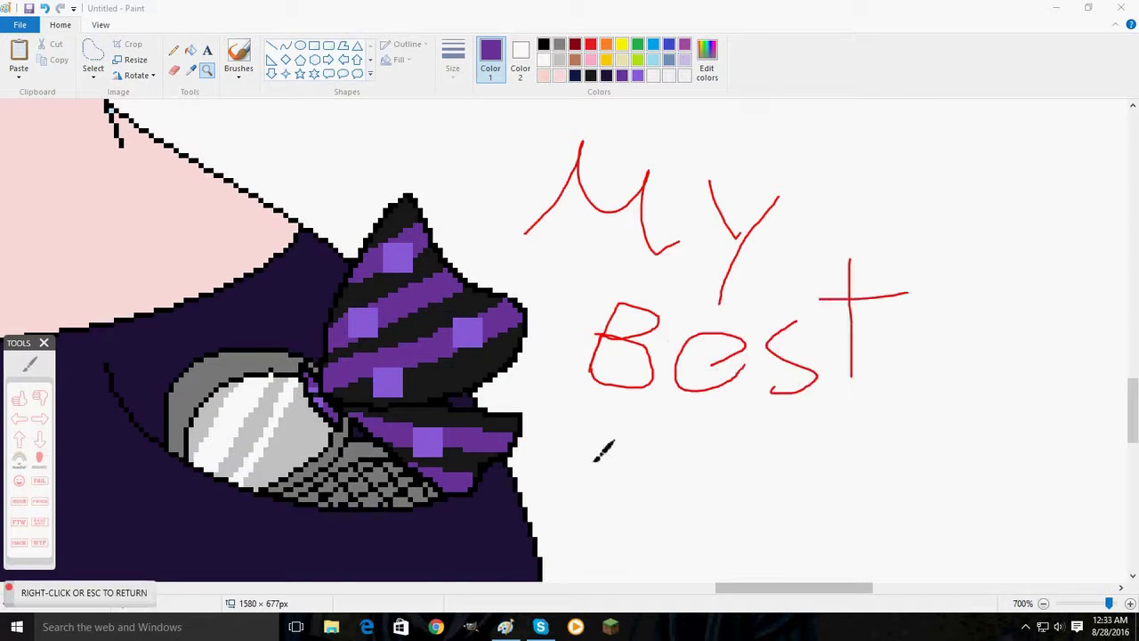
pyautogui.moveTo(623, 450); pyautogui.dragTo(618, 485)
pyautogui.moveTo(639, 427); pyautogui.dragTo(636, 488)
pyautogui.moveTo(728, 463); pyautogui.dragTo(782, 461)
pyautogui.moveTo(812, 521); pyautogui.dragTo(917, 520)
pyautogui.moveTo(1015, 472); pyautogui.dragTo(1019, 529)
pyautogui.moveTo(1051, 396); pyautogui.dragTo(1041, 498)
pyautogui.press('Escape')
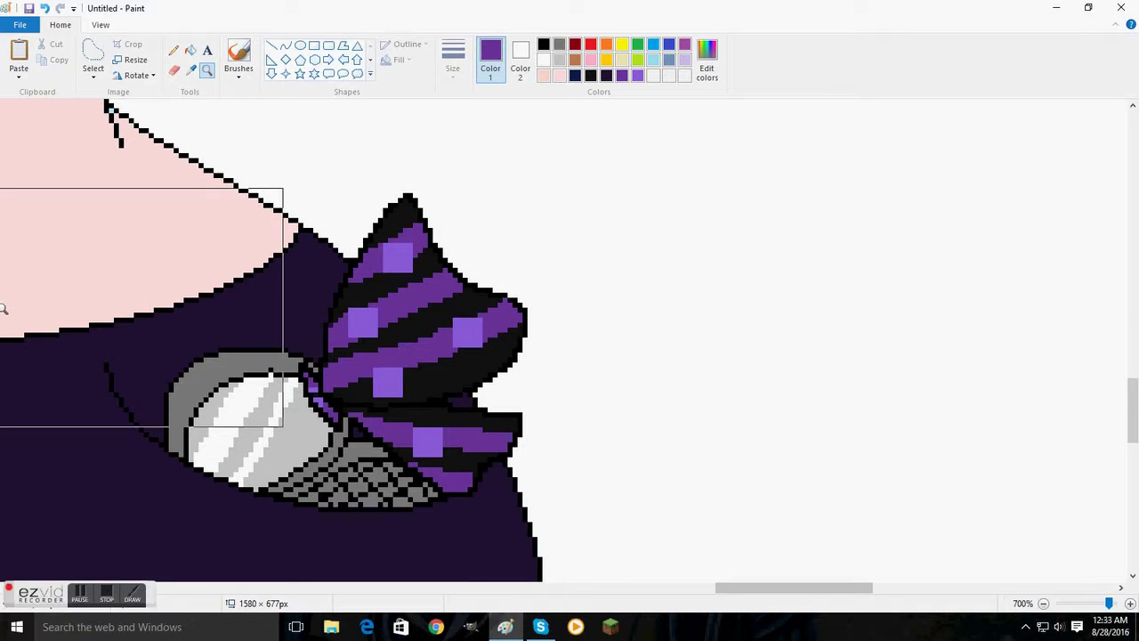
# Step: Paint a dark purple blot with small spots over the rim and inside of the round pocket object, next to the bow's knot
pyautogui.click(173, 51)
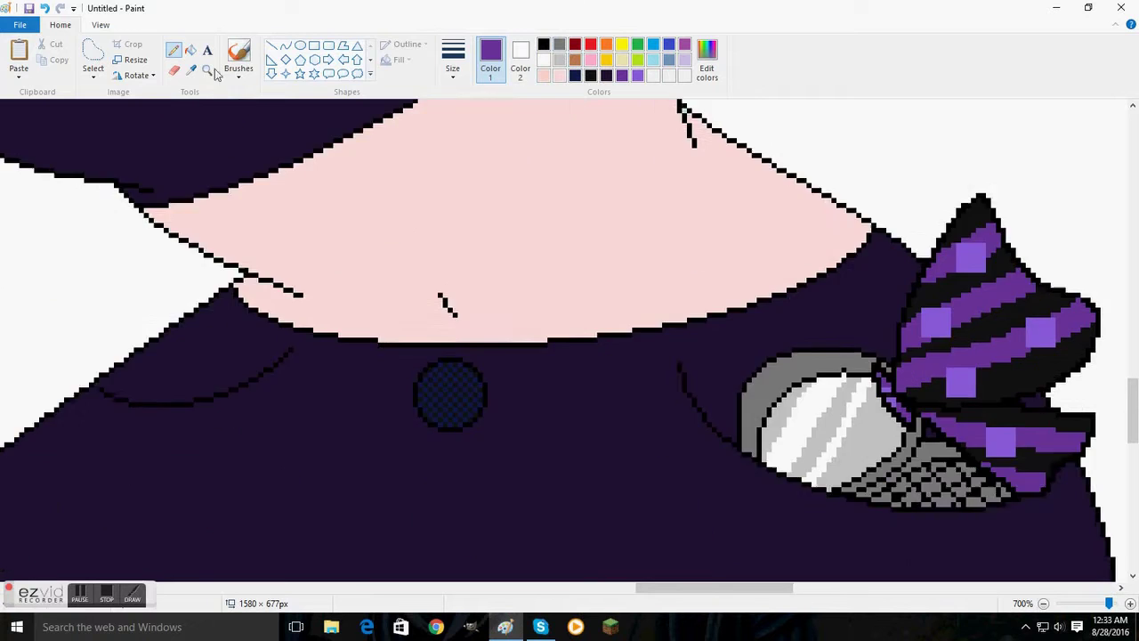
pyautogui.click(206, 70)
pyautogui.click(315, 122)
pyautogui.click(173, 51)
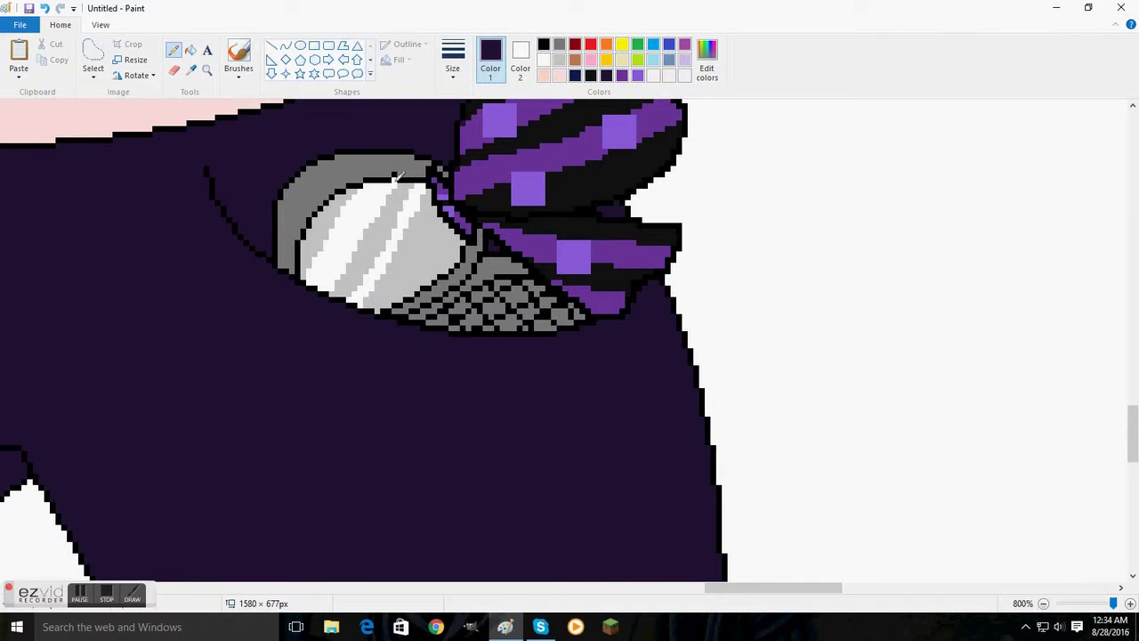
pyautogui.click(191, 51)
pyautogui.click(436, 190)
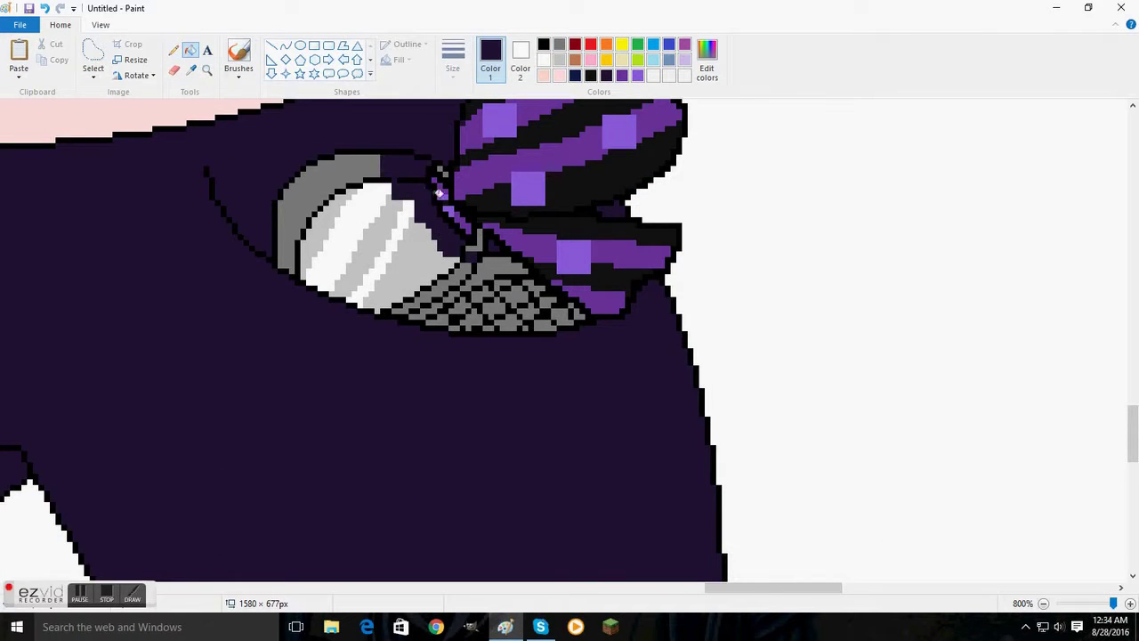
pyautogui.click(174, 51)
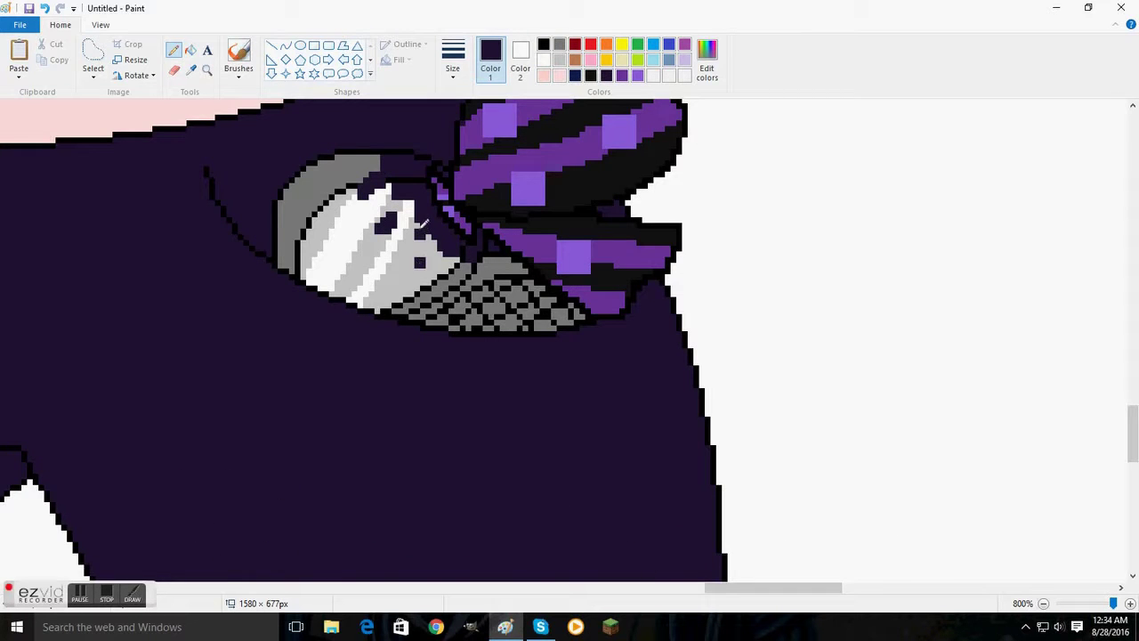
# Step: Move the whole drawing to the canvas's left edge and trim the canvas to 624 px wide, ending just below the figure
pyautogui.scroll(-7, 567, 471)
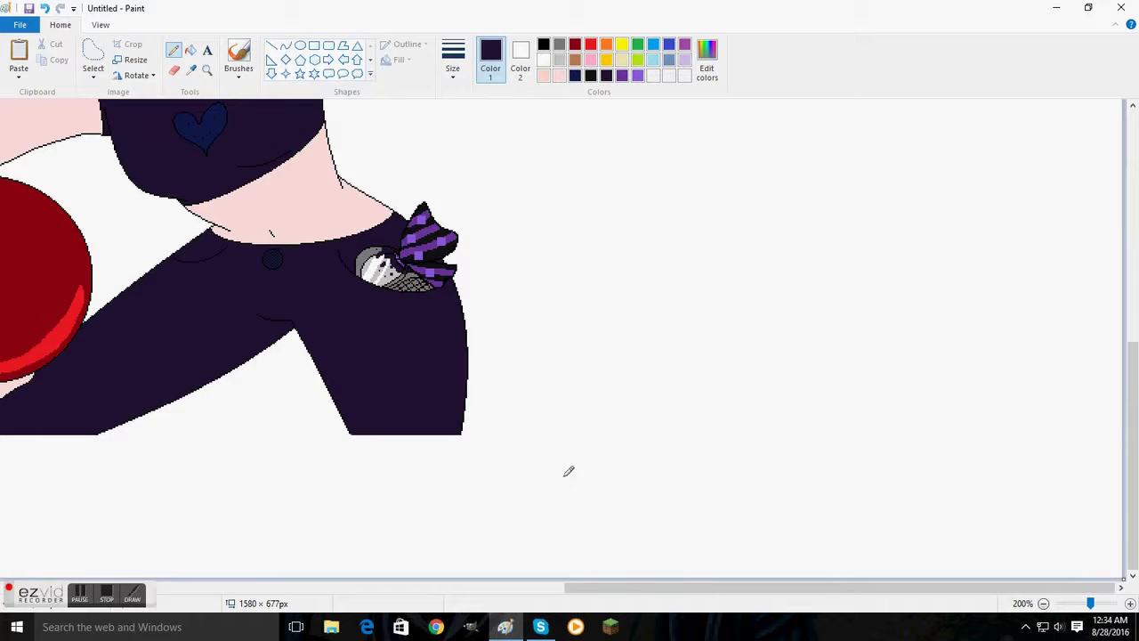
pyautogui.hotkey('ctrl', 'a')
pyautogui.moveTo(400, 205)
pyautogui.mouseDown()
pyautogui.moveTo(269, 326)
pyautogui.moveTo(261, 302)
pyautogui.mouseUp()
pyautogui.moveTo(1130, 344); pyautogui.dragTo(447, 360)
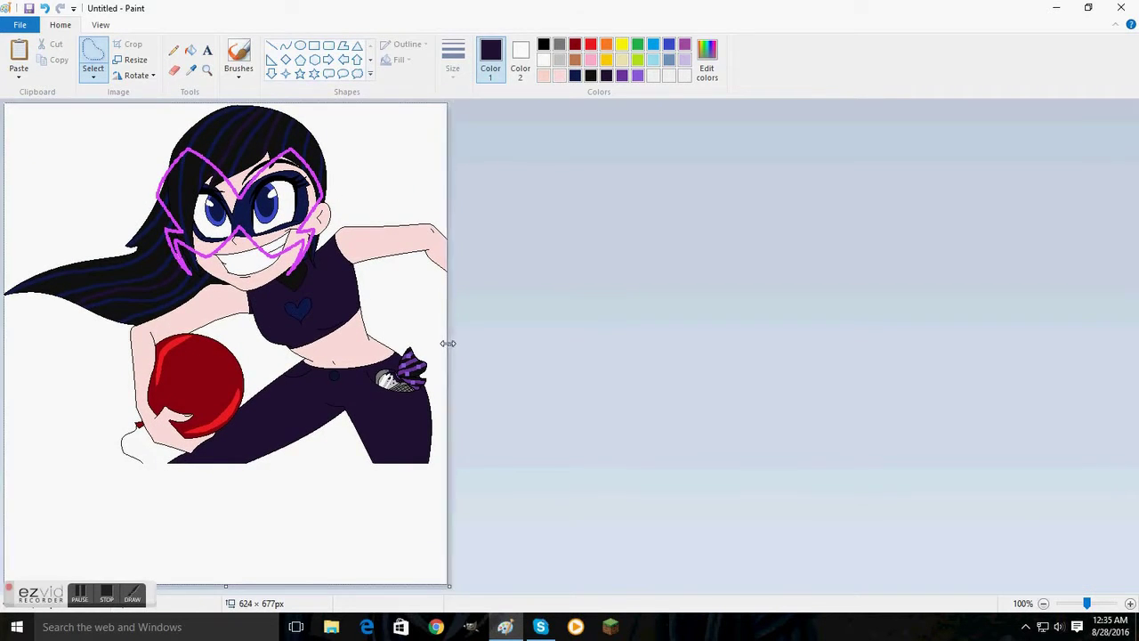
pyautogui.moveTo(226, 585); pyautogui.dragTo(234, 463)
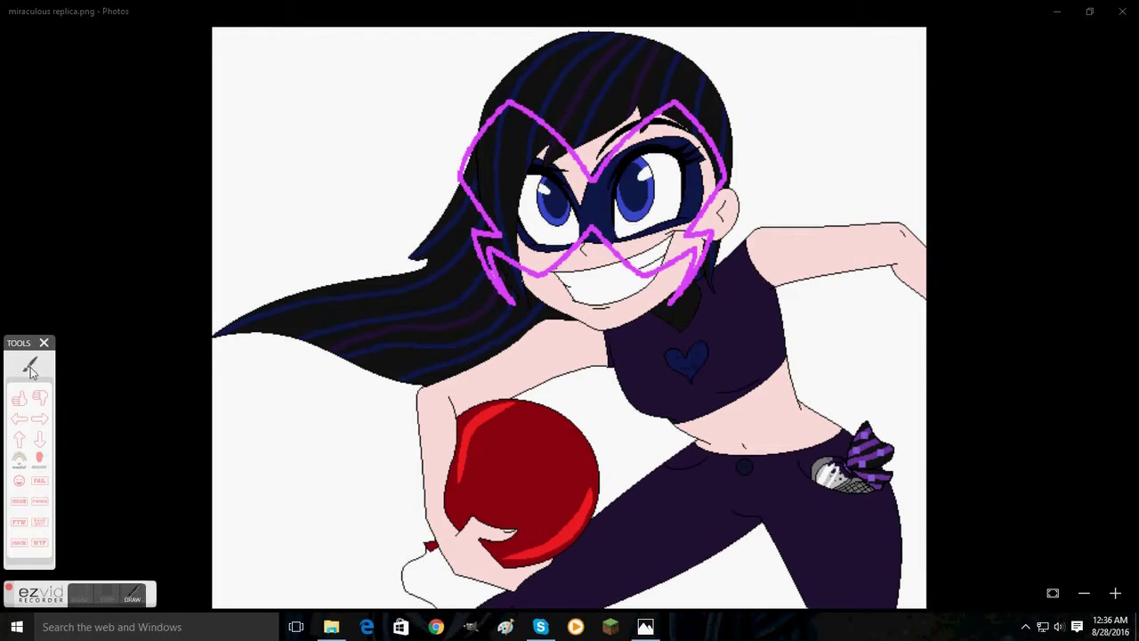
pyautogui.moveTo(597, 260); pyautogui.dragTo(785, 292)
pyautogui.moveTo(545, 264); pyautogui.dragTo(478, 313)
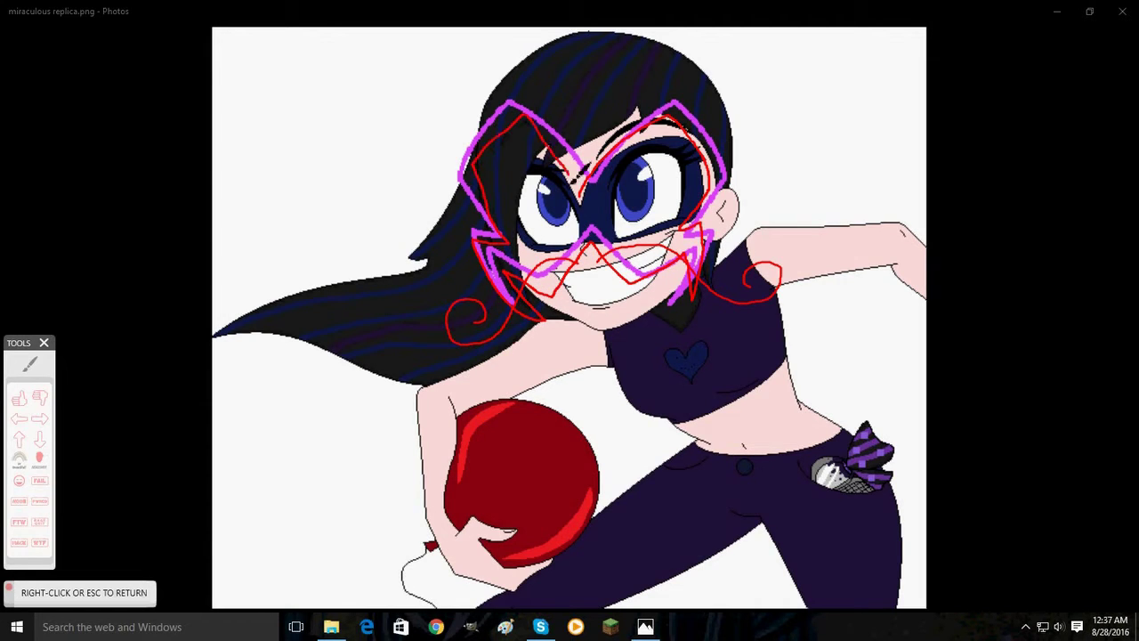
pyautogui.press('Escape')
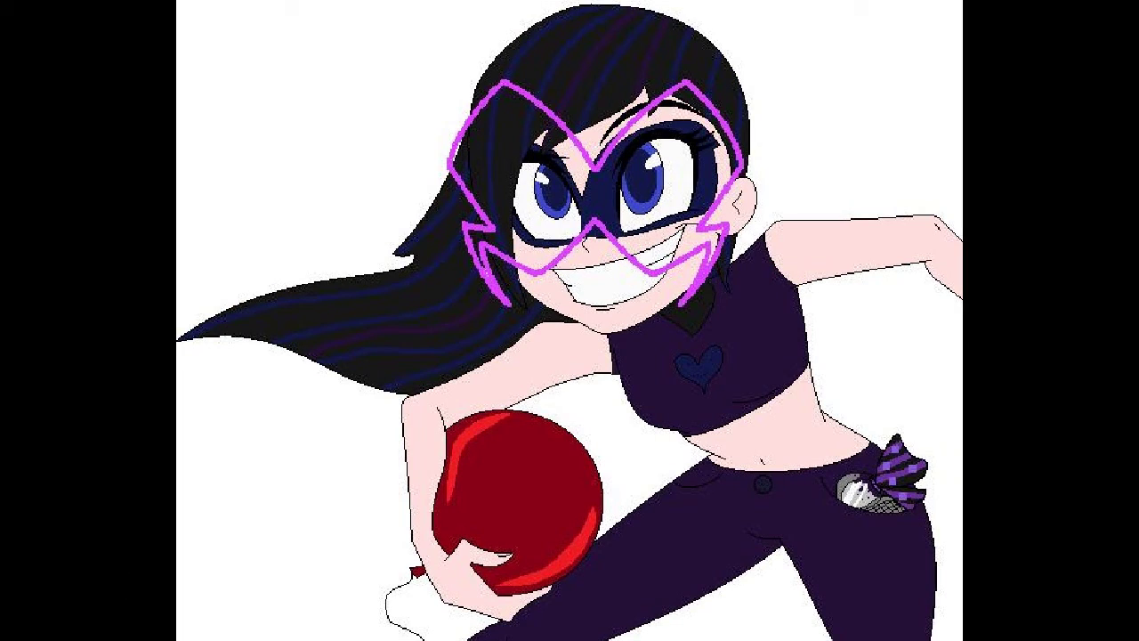